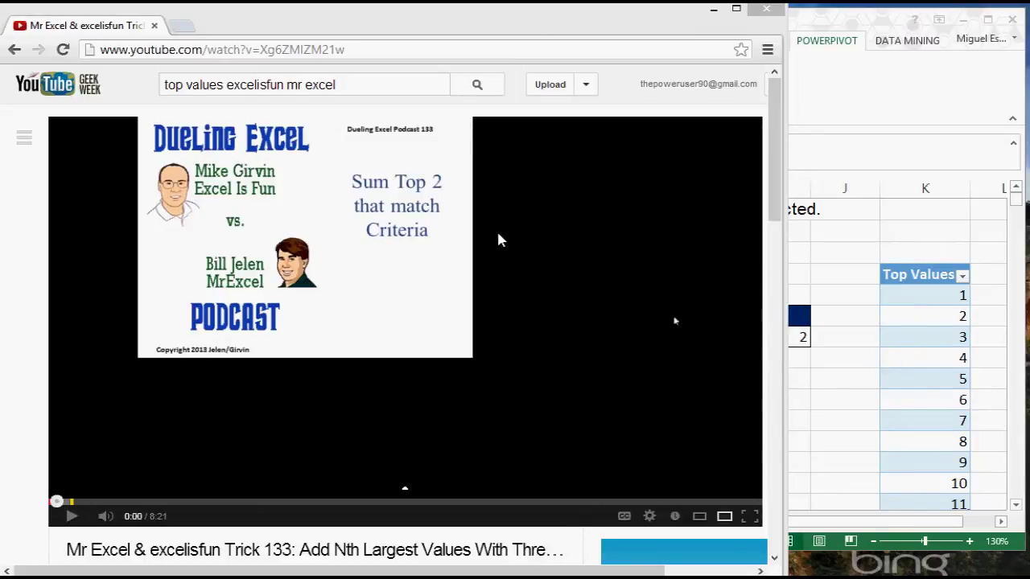
Step: Switch to the Excel workbook and examine the sample data set and the month, name, year and Top criteria
click(818, 264)
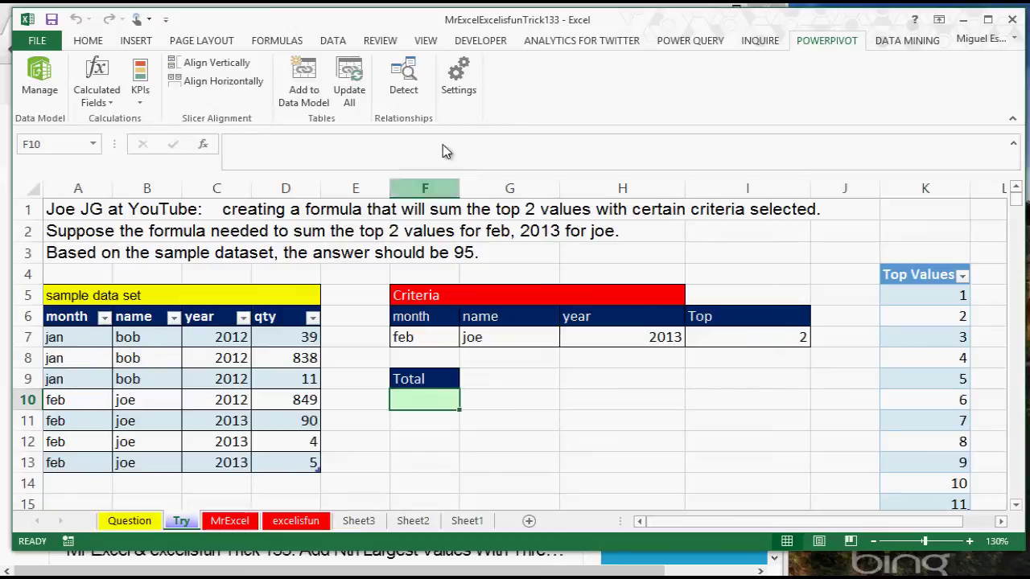
click(200, 253)
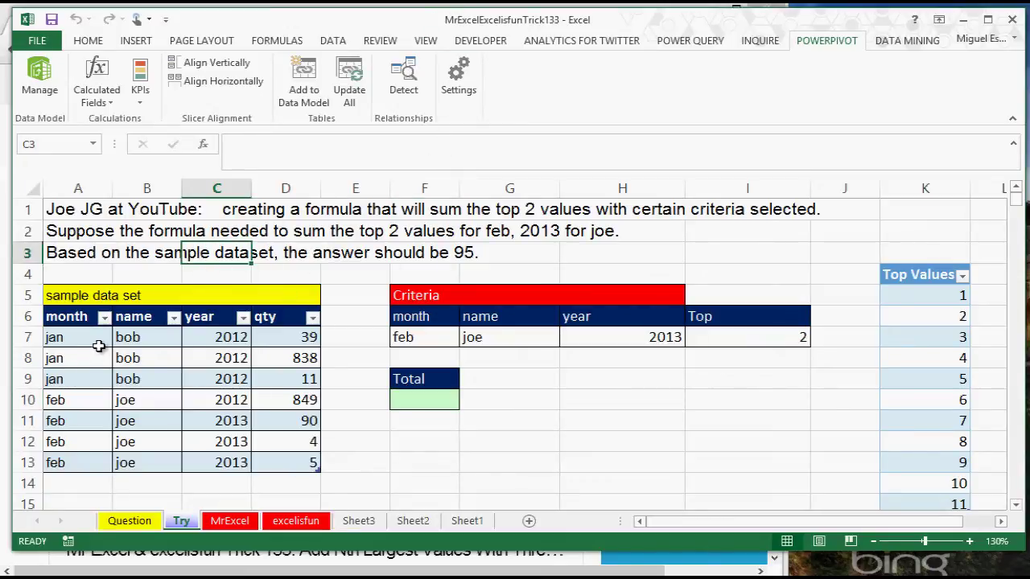
drag(81, 322, 284, 464)
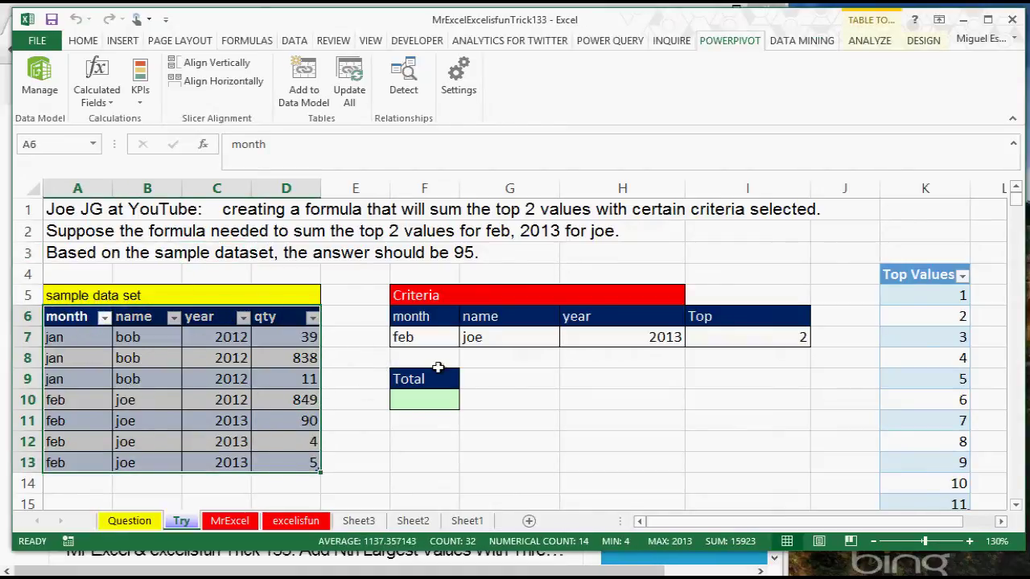
drag(423, 334, 672, 318)
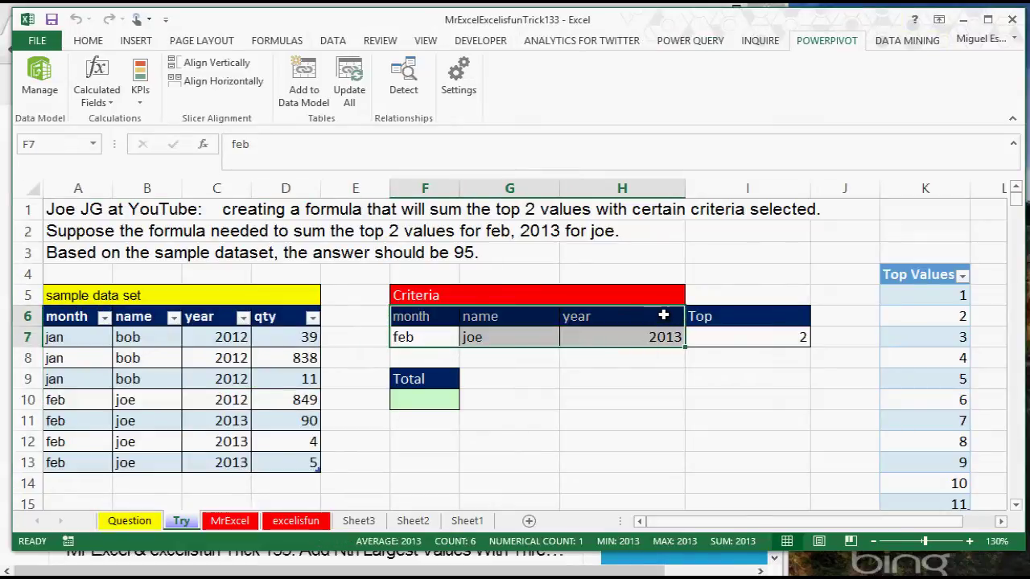
click(712, 337)
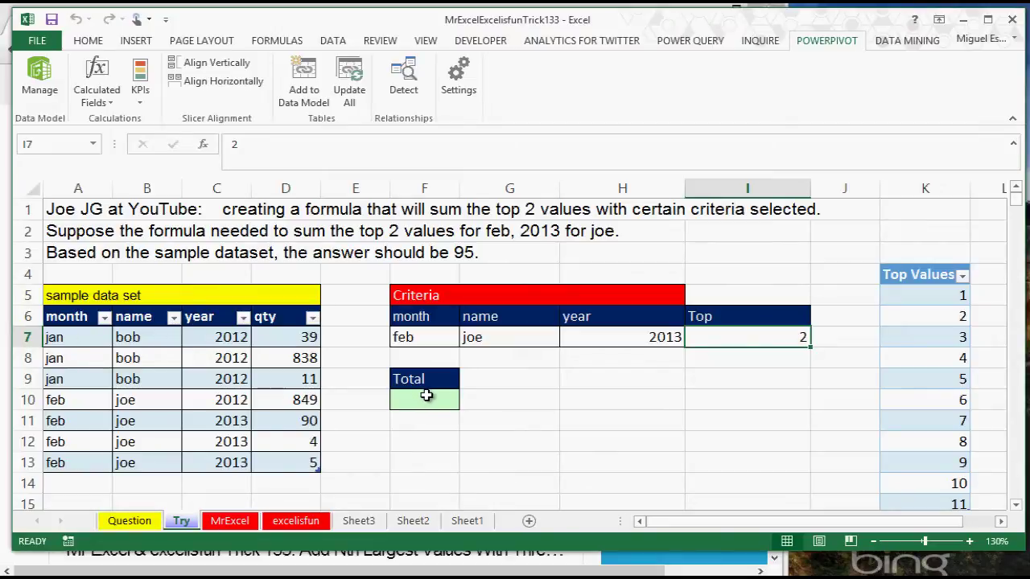
drag(310, 464, 105, 326)
click(111, 358)
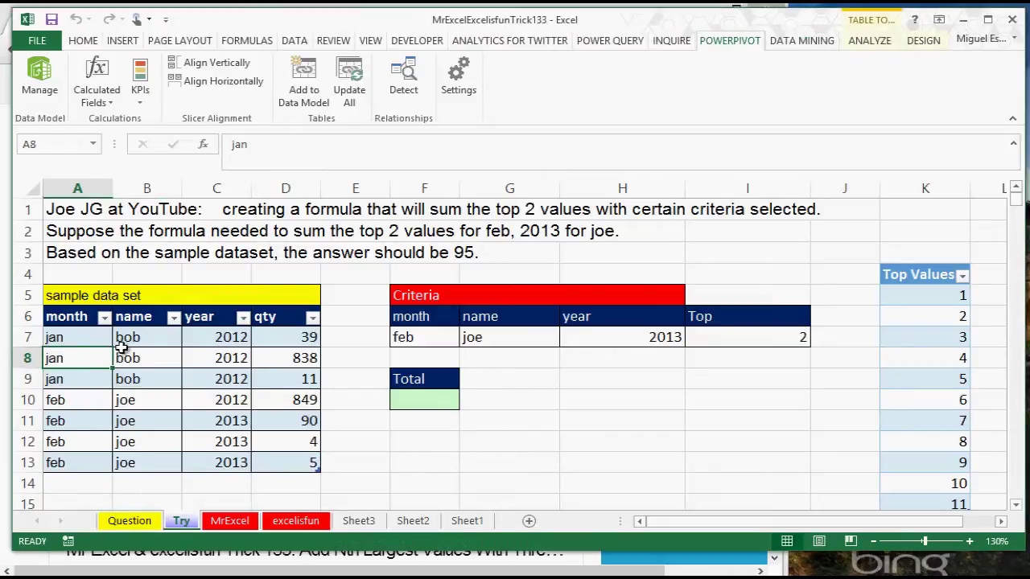
Step: Check the sample table's design properties and view its linked copy in the PowerPivot data model
click(888, 41)
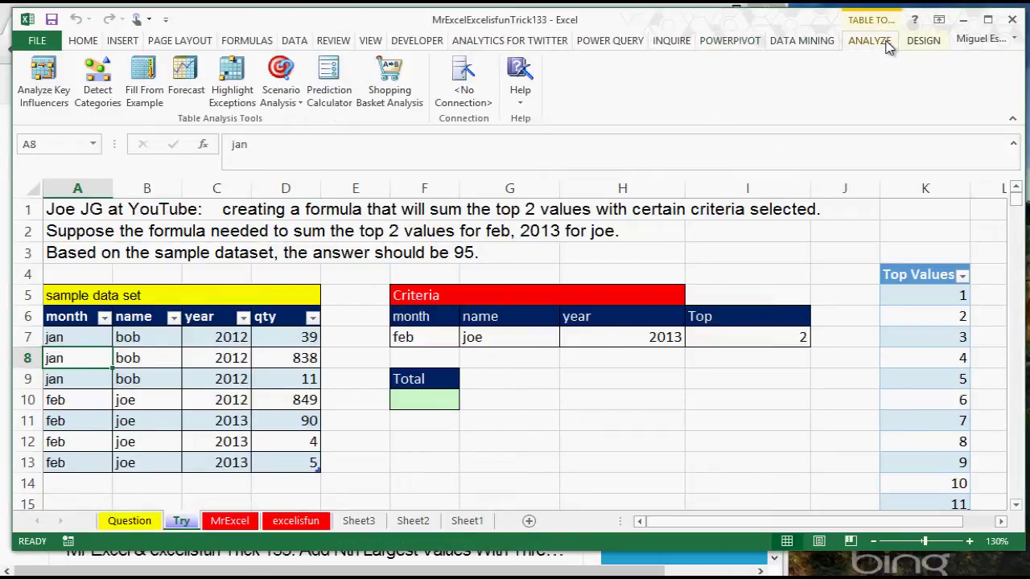
click(918, 42)
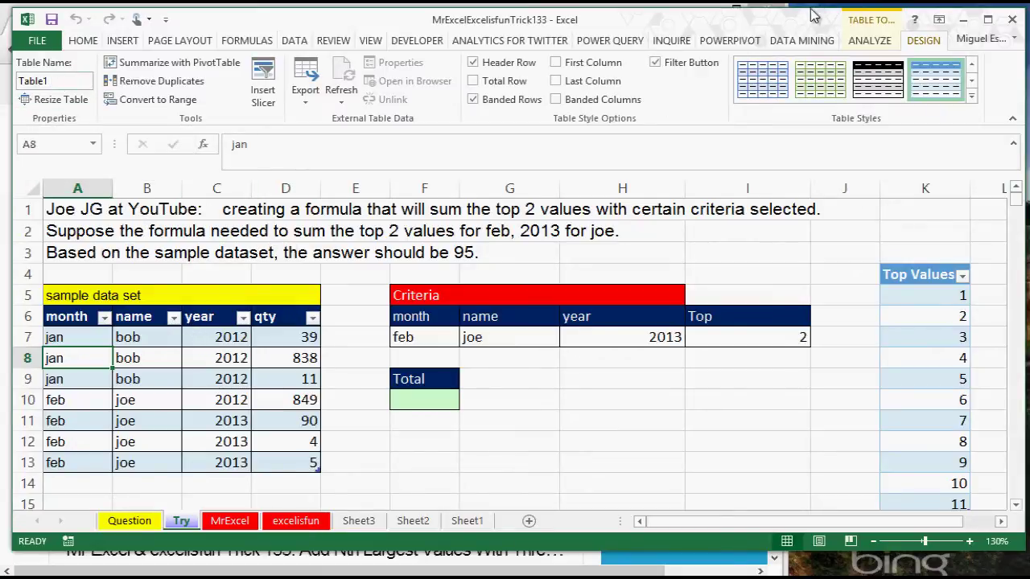
click(739, 41)
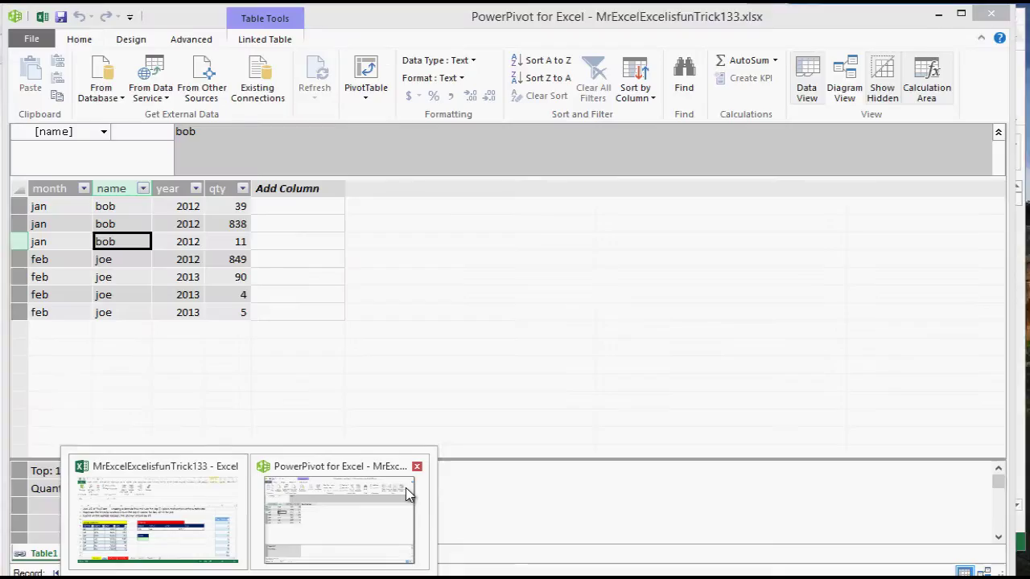
click(406, 488)
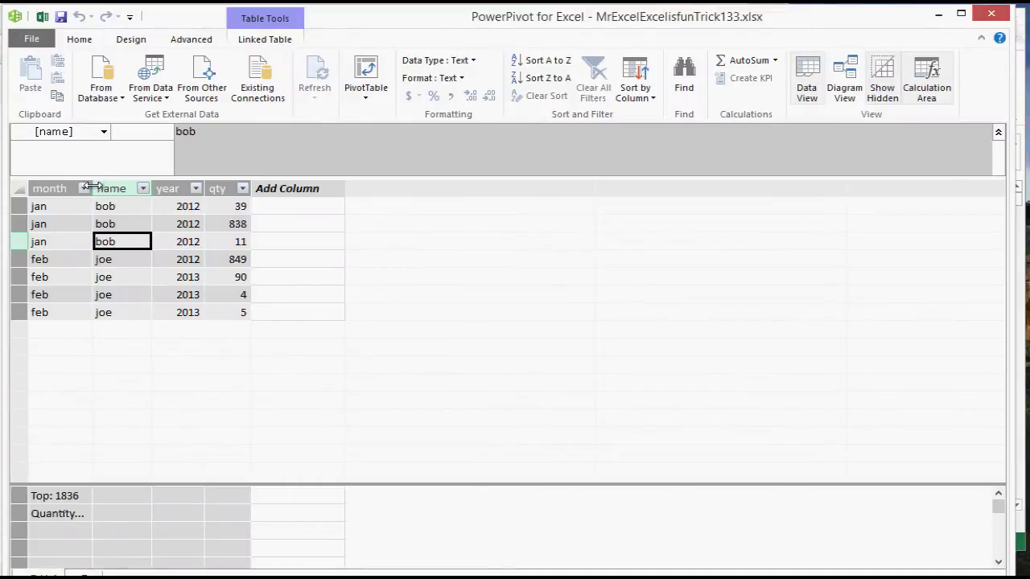
click(180, 207)
click(216, 242)
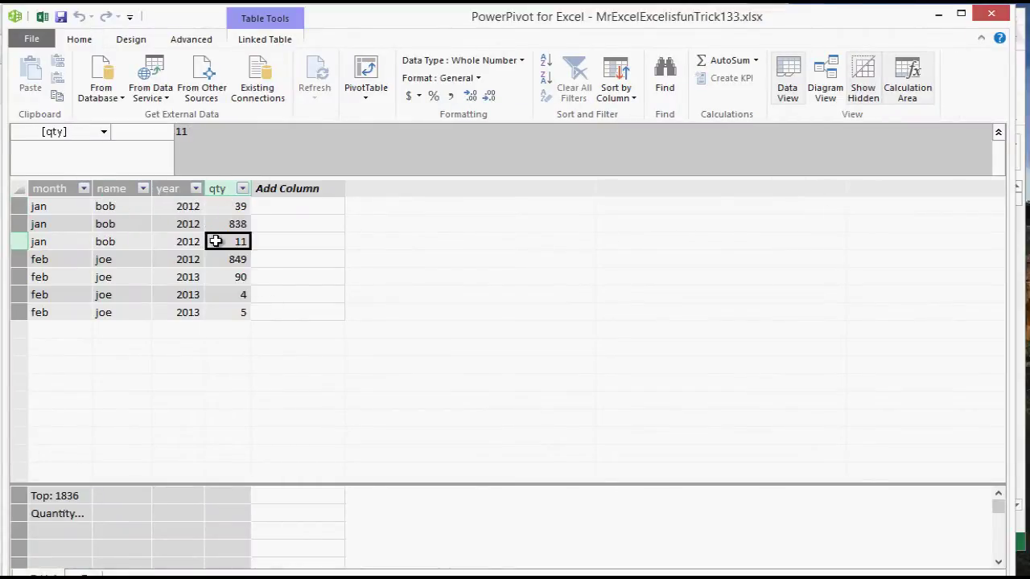
click(990, 16)
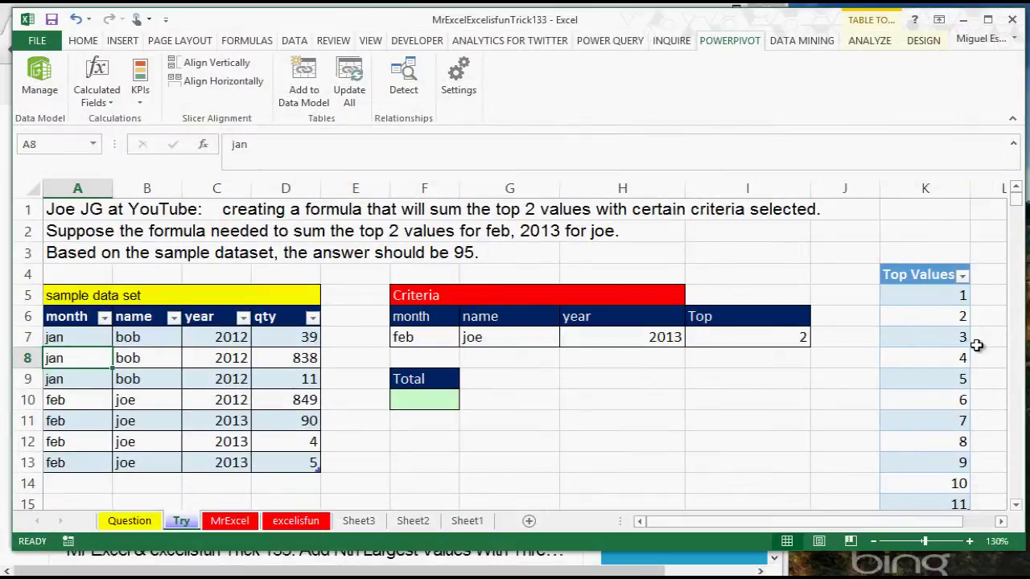
Step: Examine the Top Values table in column K from its header down to its last row
click(941, 277)
key(Right)
key(Right)
key(Right)
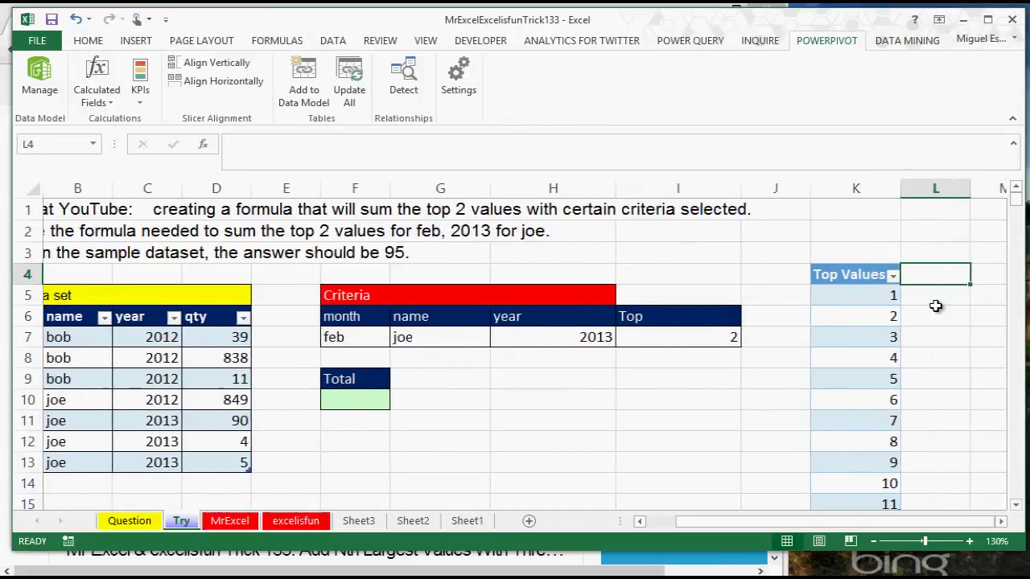
key(Left)
key(Left)
key(Down)
key(Down)
key(Down)
key(Down)
key(Down)
key(Down)
key(Down)
key(Down)
key(Down)
key(Down)
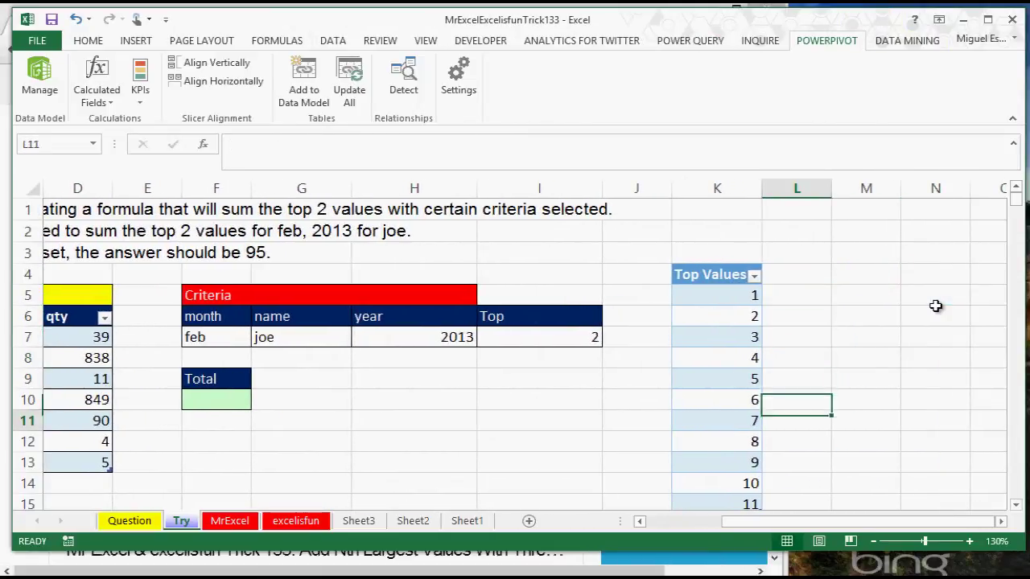
key(Left)
key(Down)
key(Down)
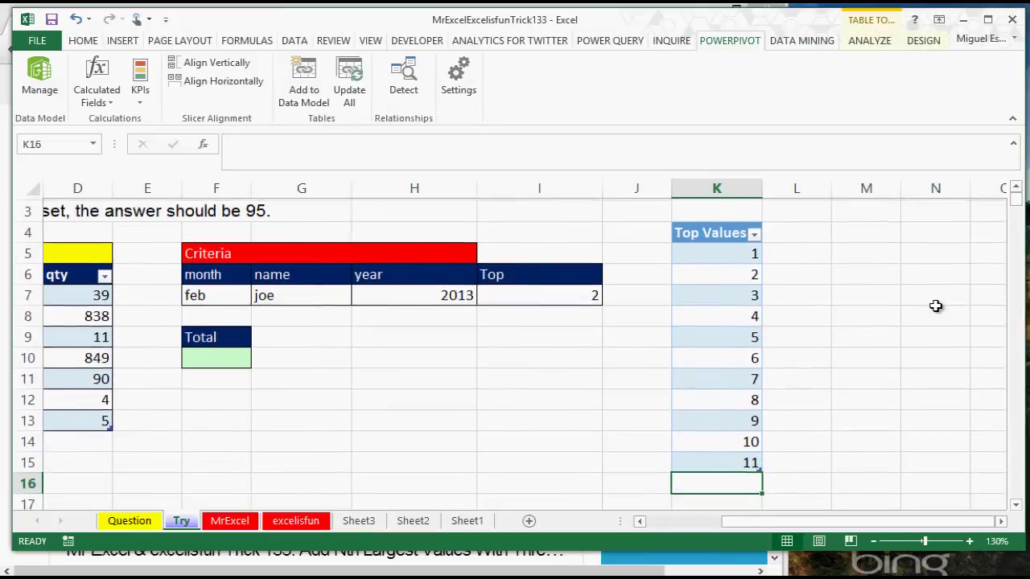
key(Up)
key(Up)
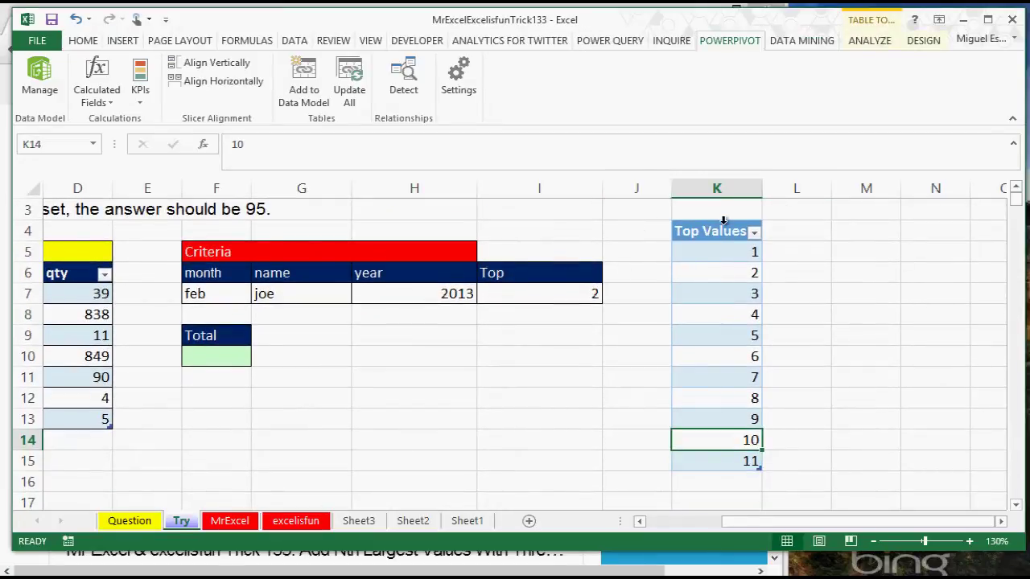
Step: Compare the Top criterion in I7 with the entries of the Top Values table
click(558, 296)
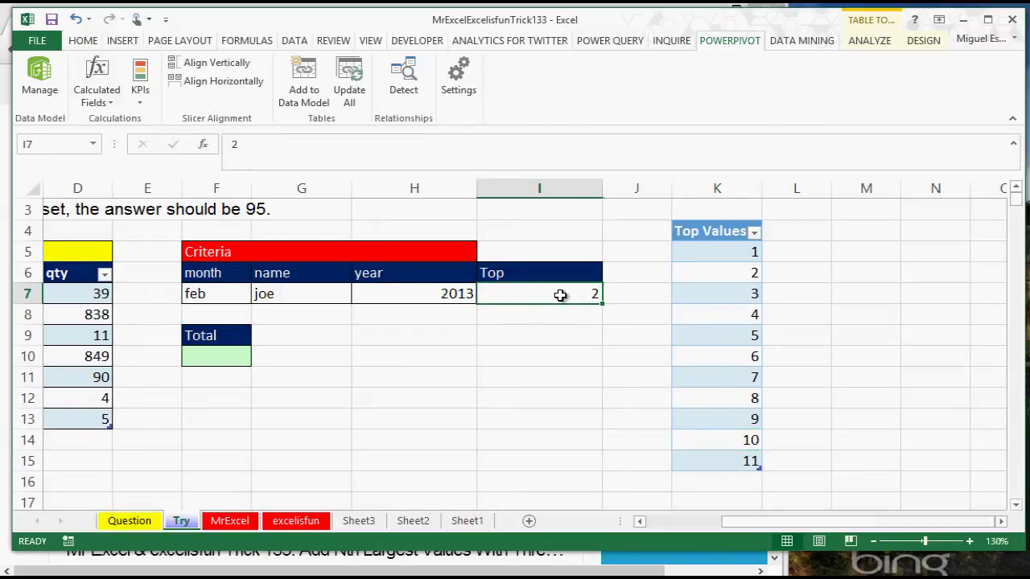
click(715, 253)
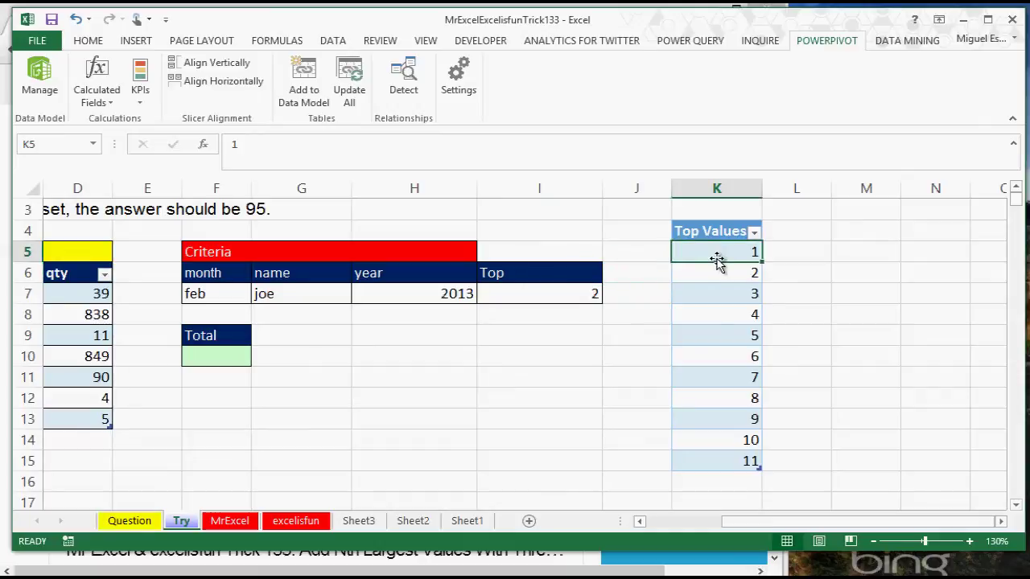
key(Down)
key(shift+Up)
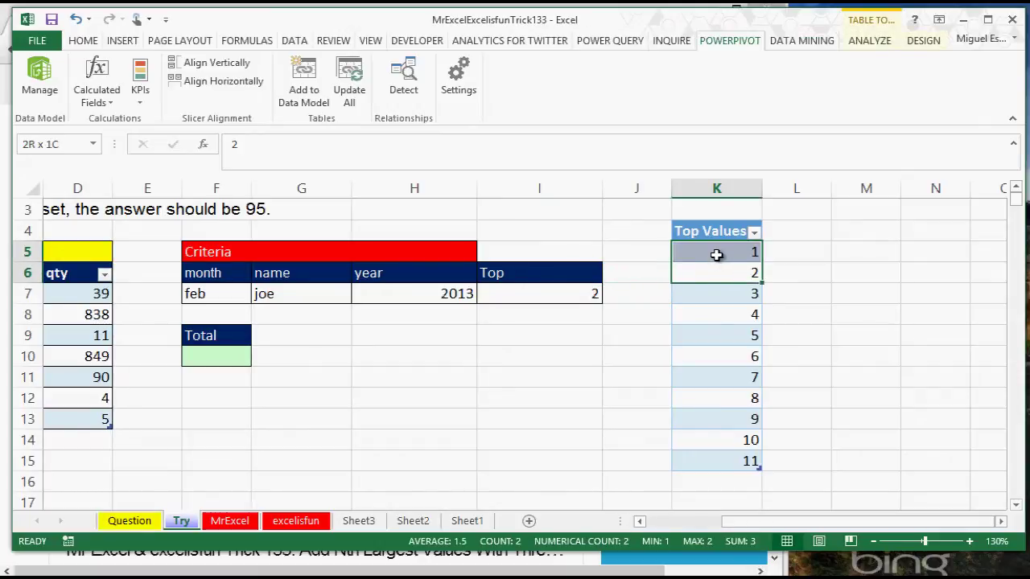
click(729, 296)
click(730, 316)
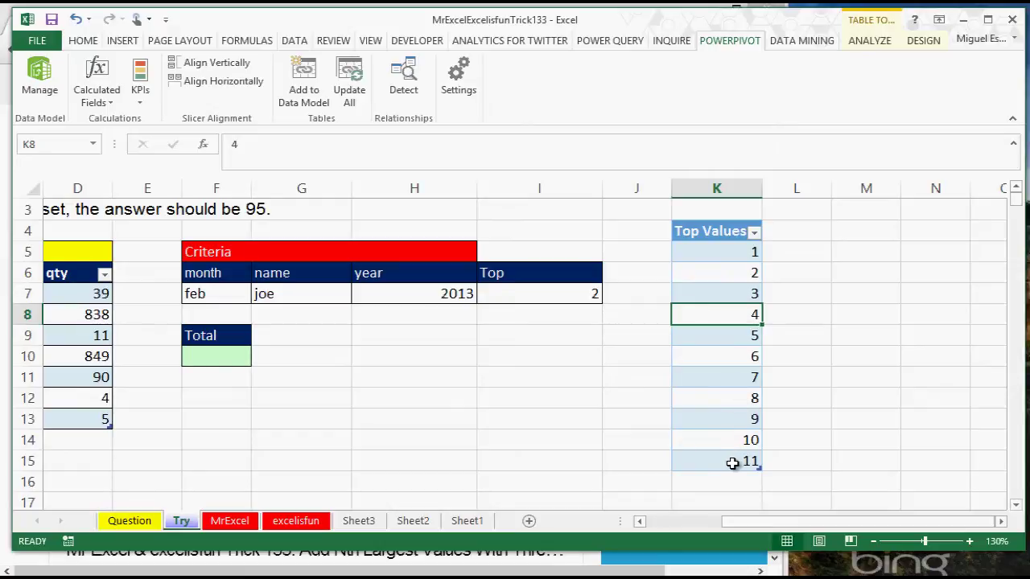
drag(732, 463, 729, 274)
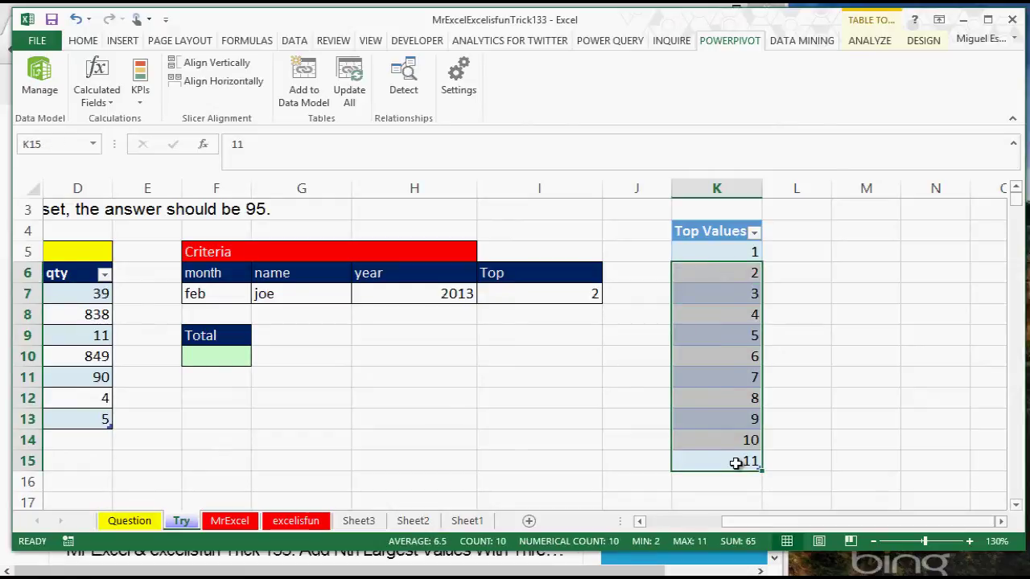
click(734, 442)
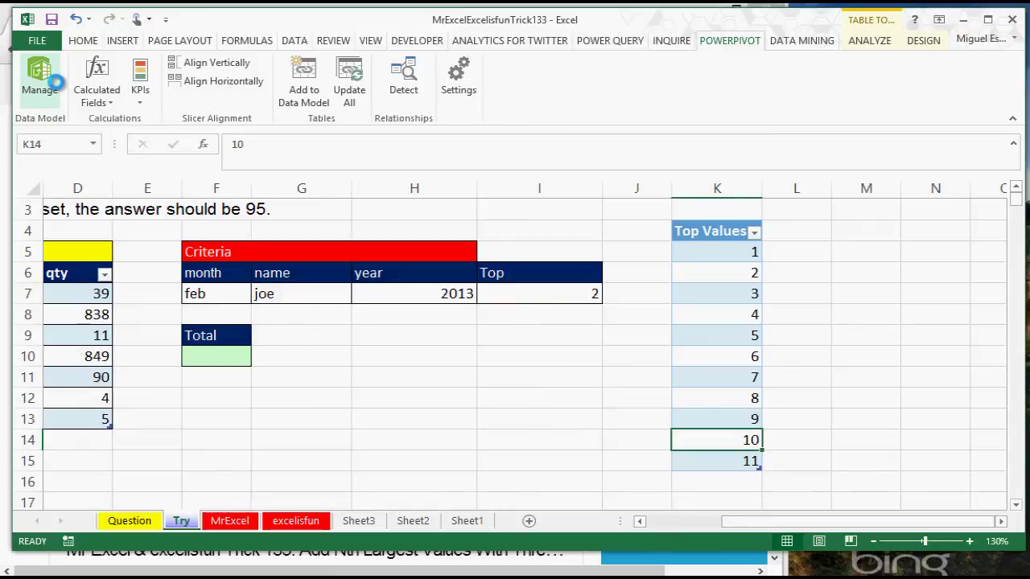
Step: View the Top and Table1 tables in the PowerPivot data model, and return to the worksheet
click(53, 87)
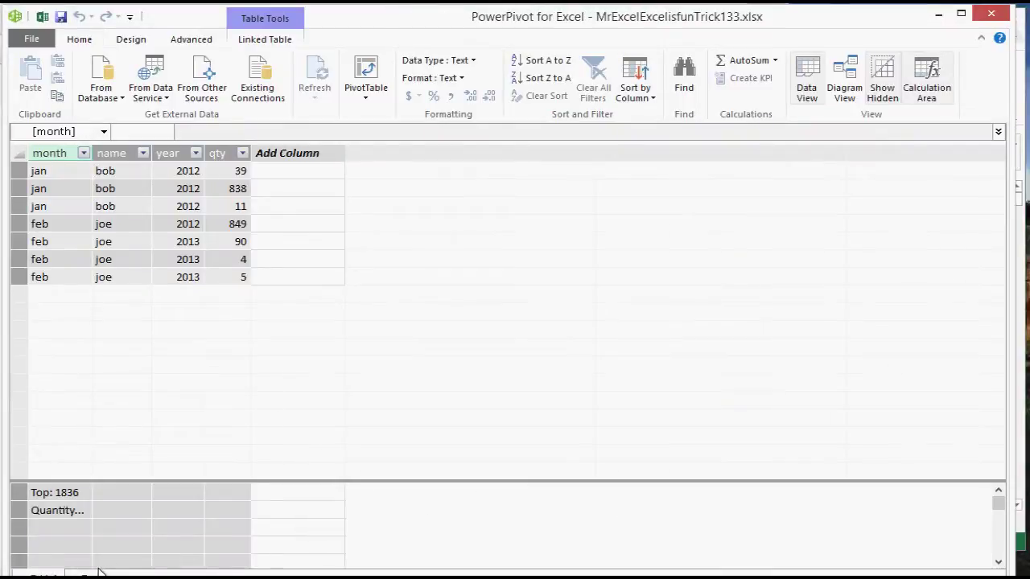
click(85, 576)
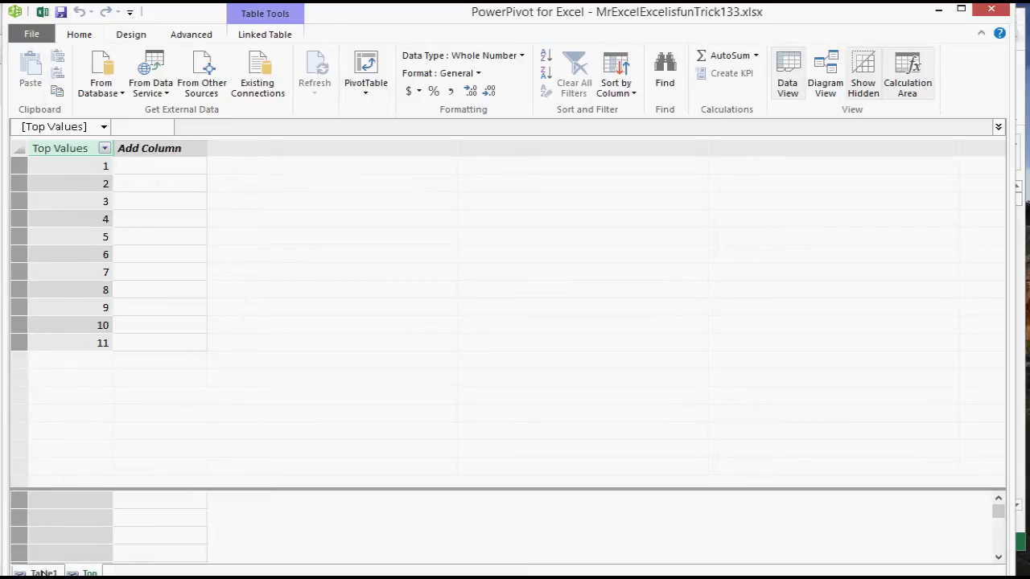
click(42, 573)
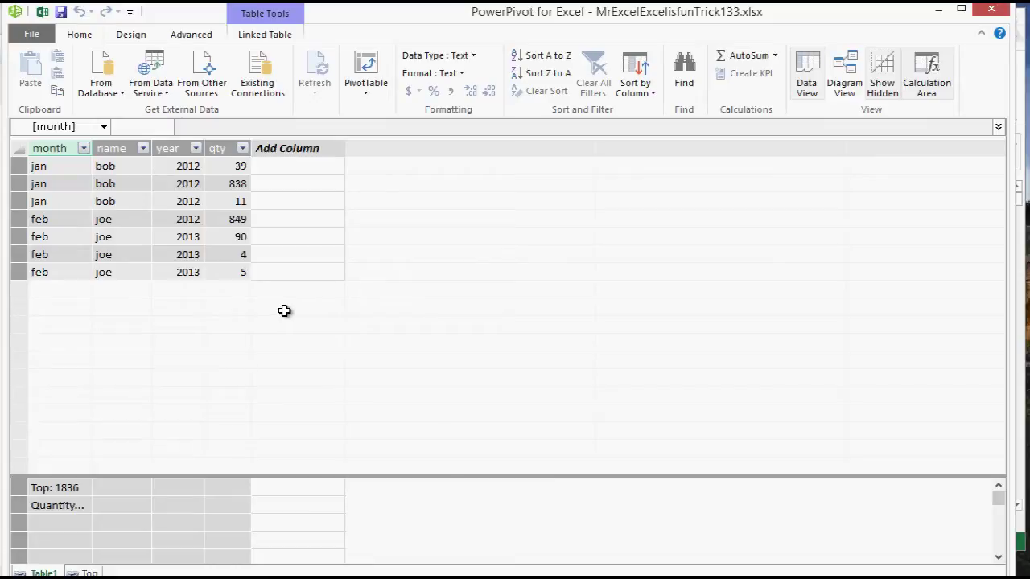
click(992, 9)
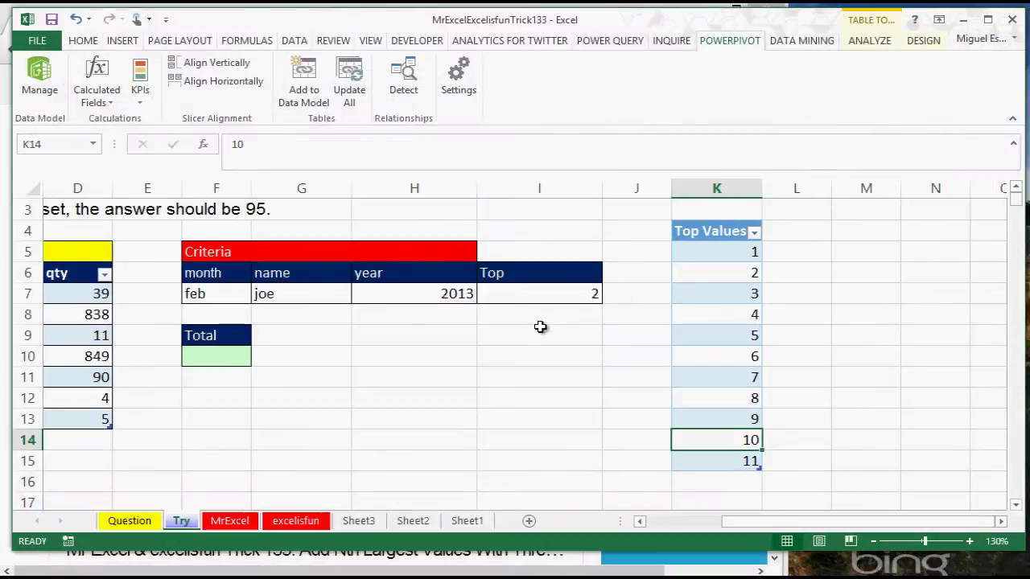
Step: Start a new PivotTable that uses Tables in Workbook Data Model as its external data source
click(125, 40)
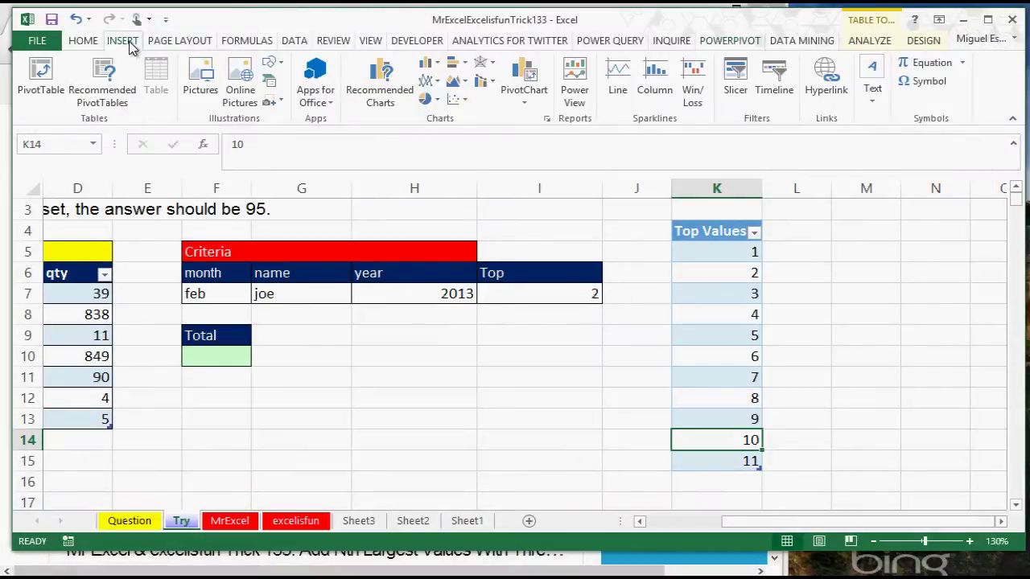
click(58, 88)
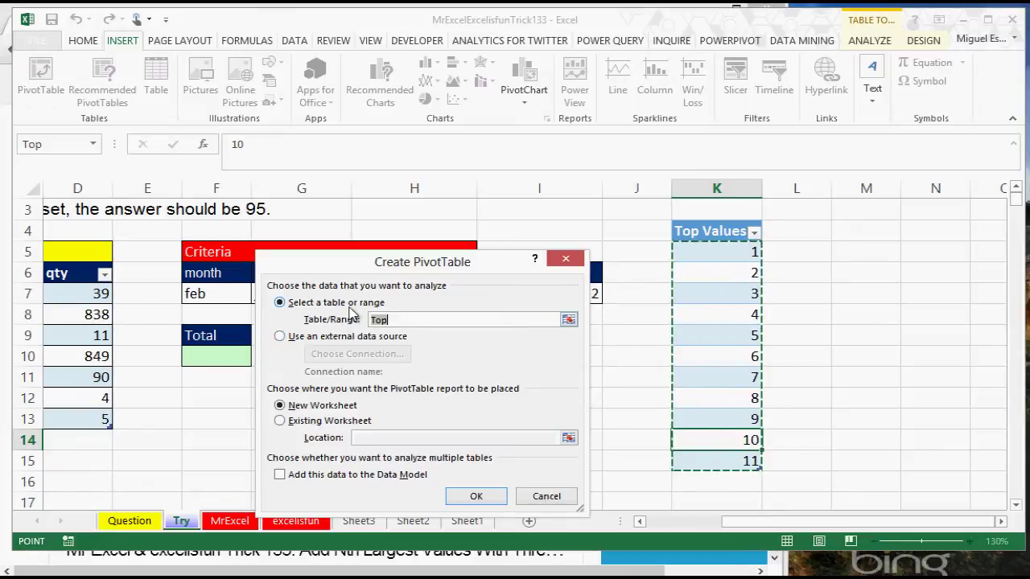
click(350, 338)
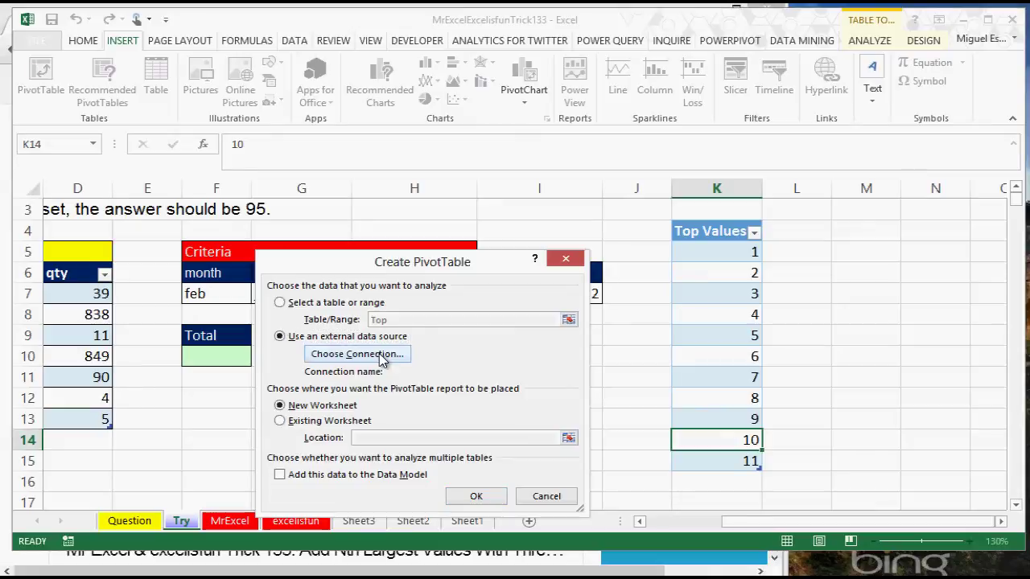
click(380, 358)
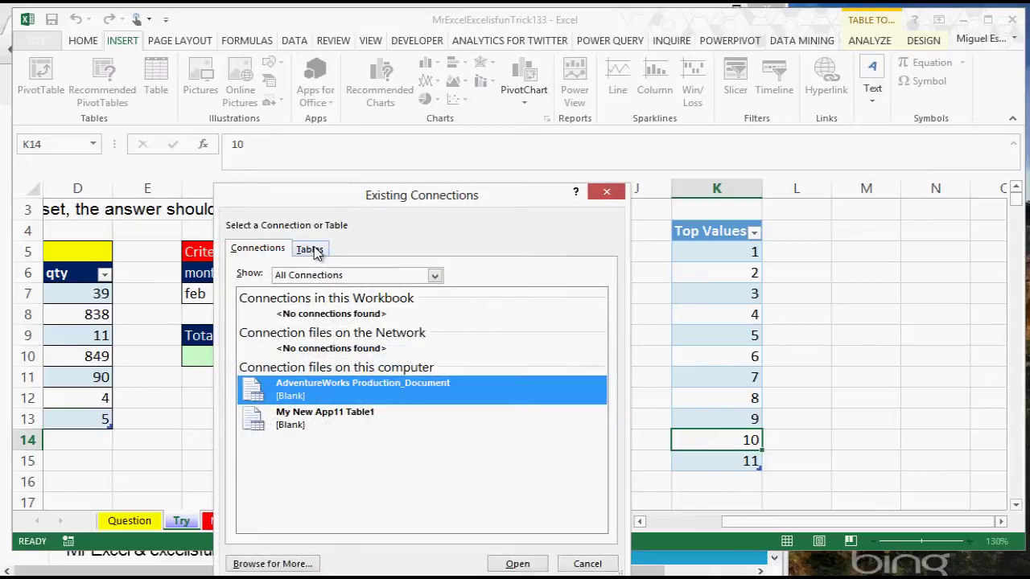
click(320, 251)
click(314, 322)
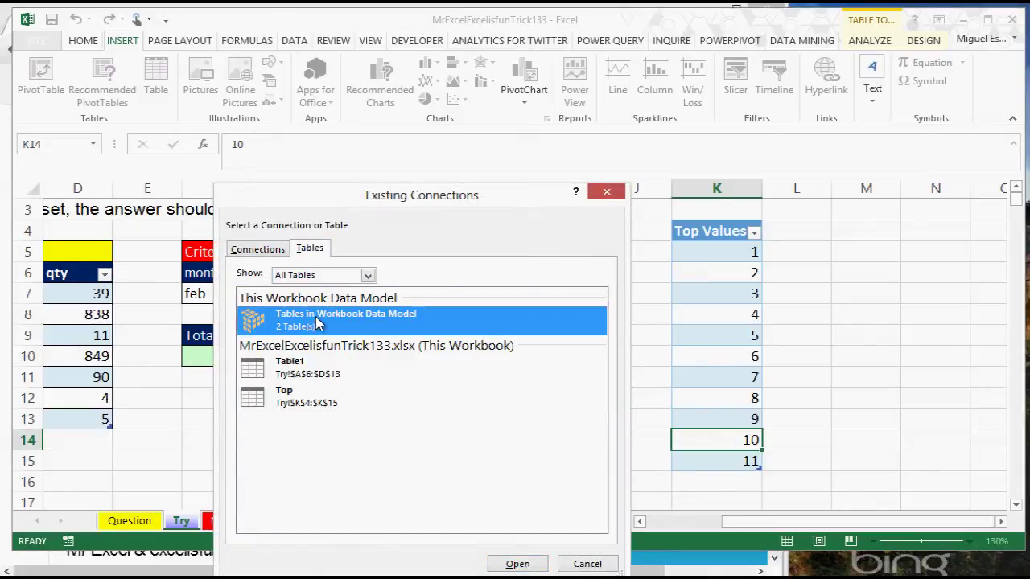
click(517, 564)
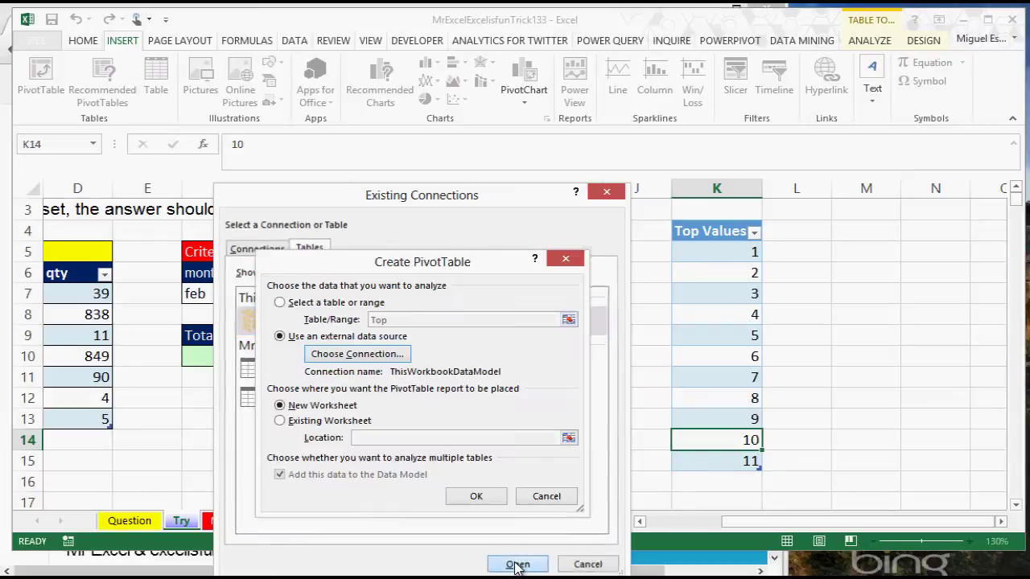
Step: Place the PivotTable on the existing Try worksheet at cell F12 and create it
click(346, 420)
click(569, 437)
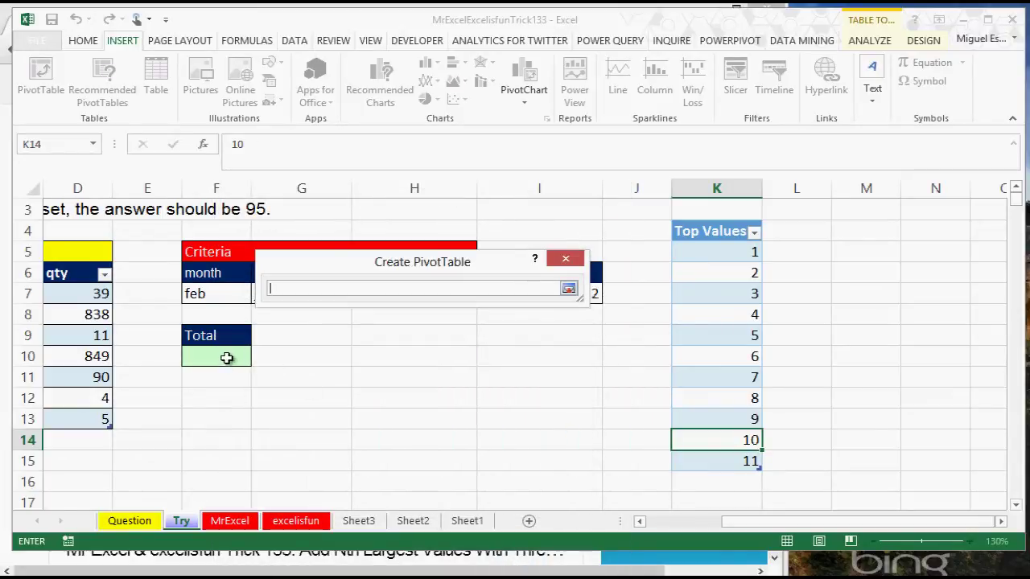
click(227, 396)
click(569, 290)
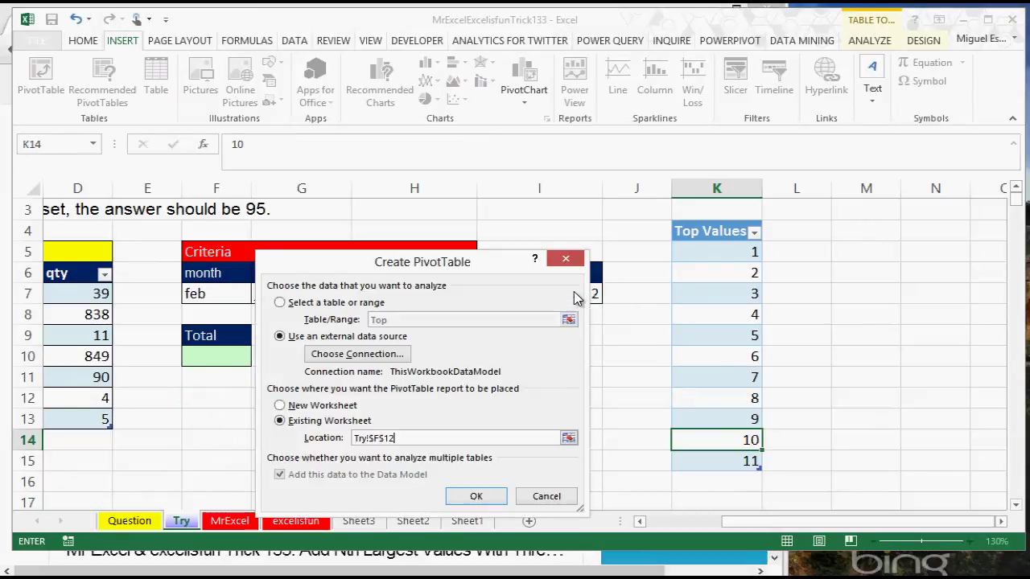
click(475, 497)
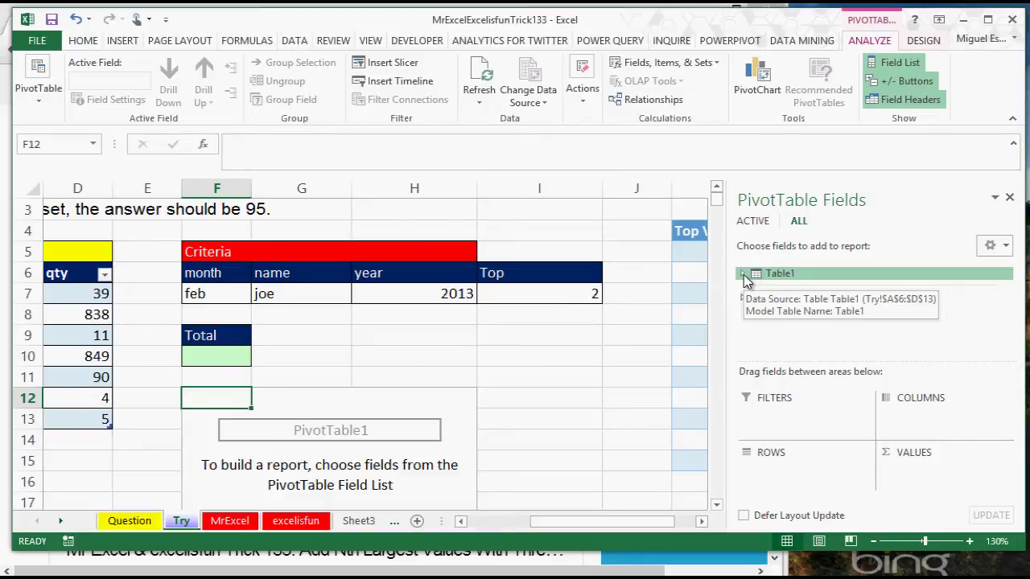
Step: Add Table1's month field as a report filter and try adding name, declining to replace the existing worksheet data
click(743, 274)
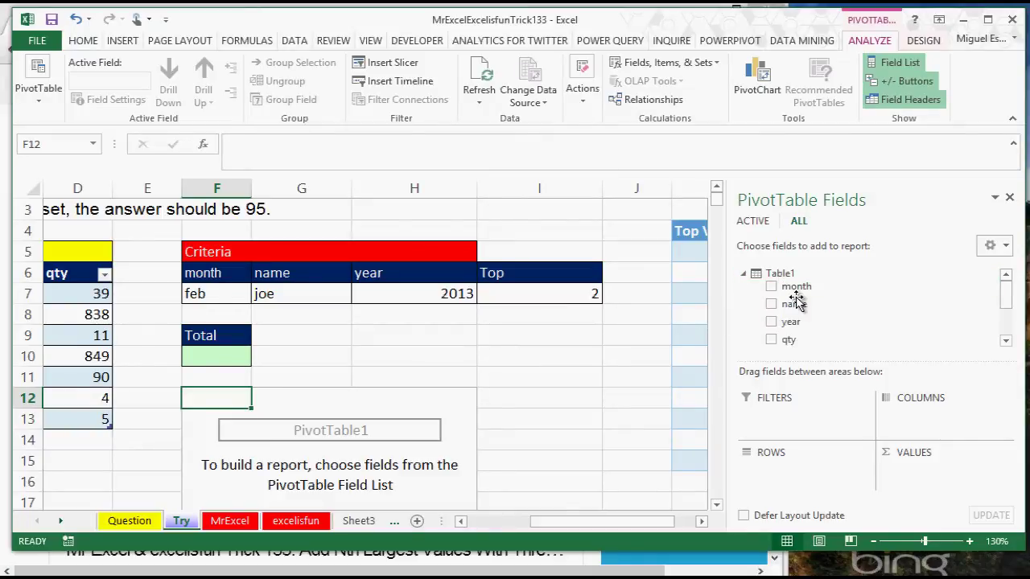
drag(796, 288, 802, 407)
drag(805, 304, 805, 435)
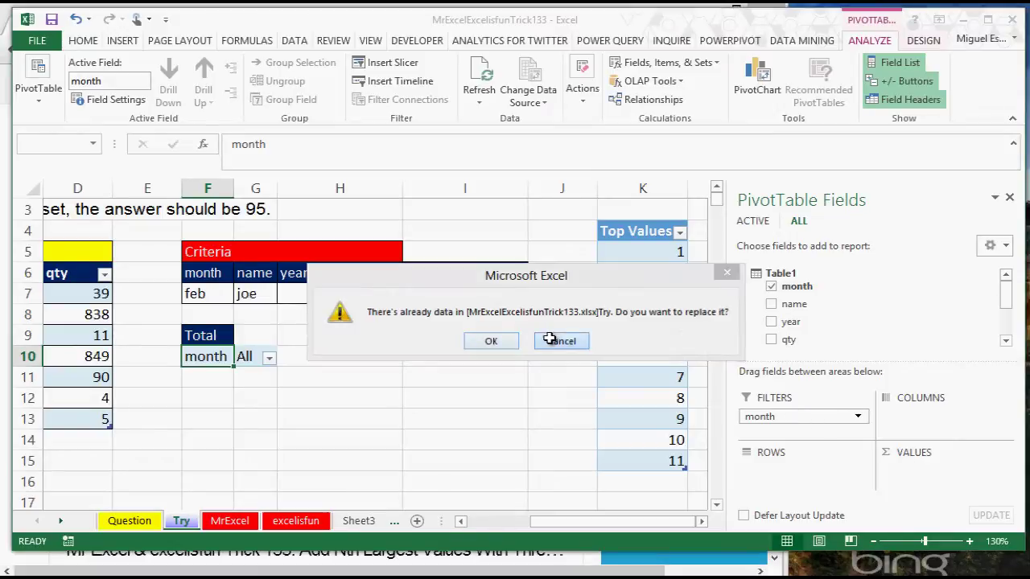
click(547, 340)
Step: Move the PivotTable's month filter out of the Total cell to cell H11
drag(211, 366, 269, 356)
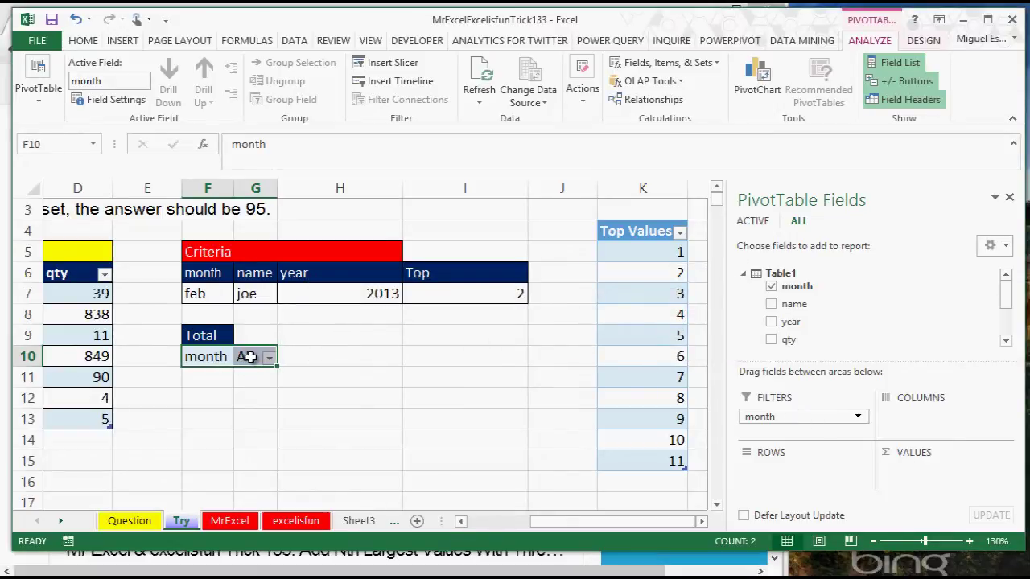
key(ctrl+c)
click(329, 334)
key(ctrl+v)
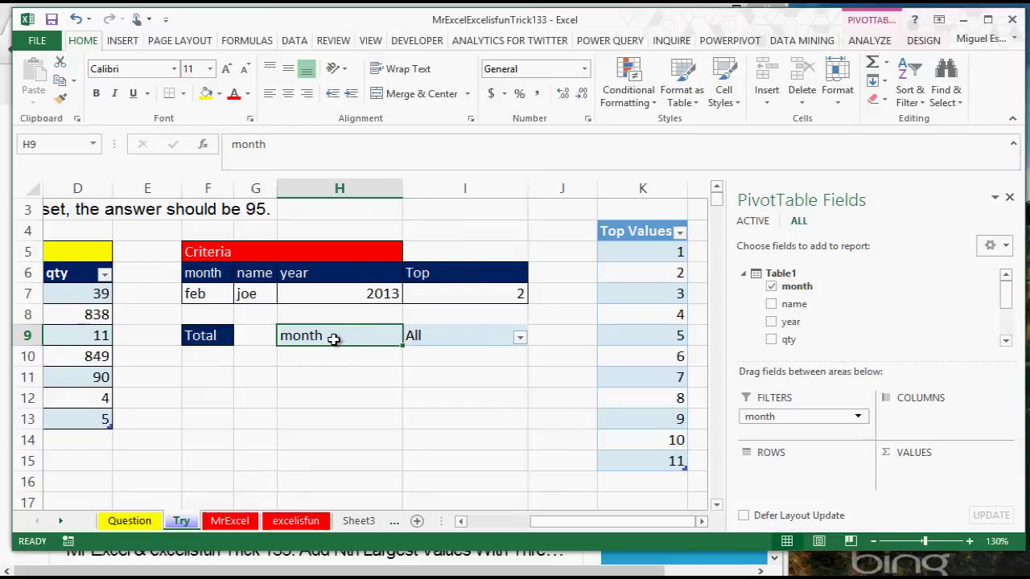
drag(335, 336, 443, 333)
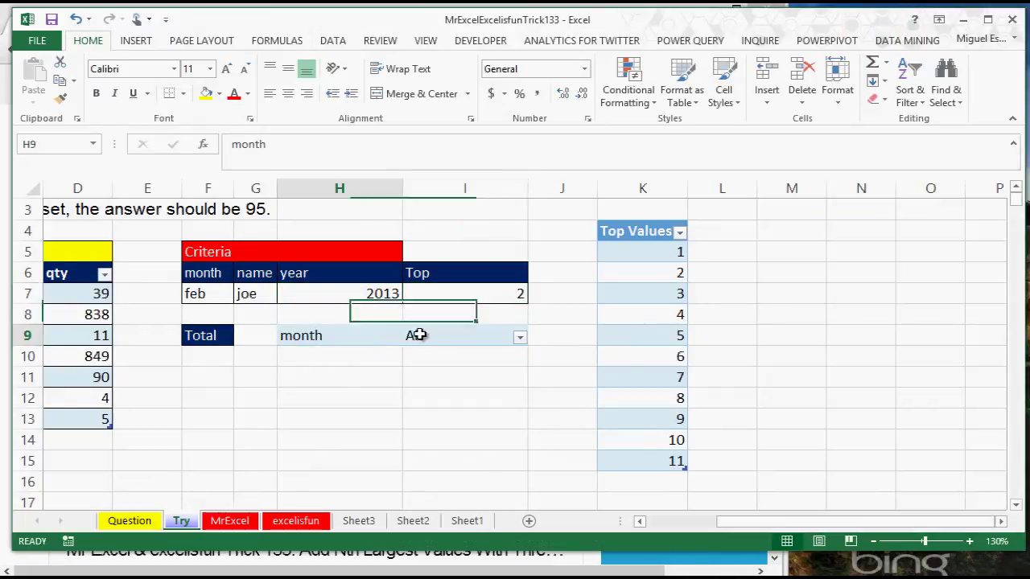
key(ctrl+x)
click(345, 378)
key(ctrl+v)
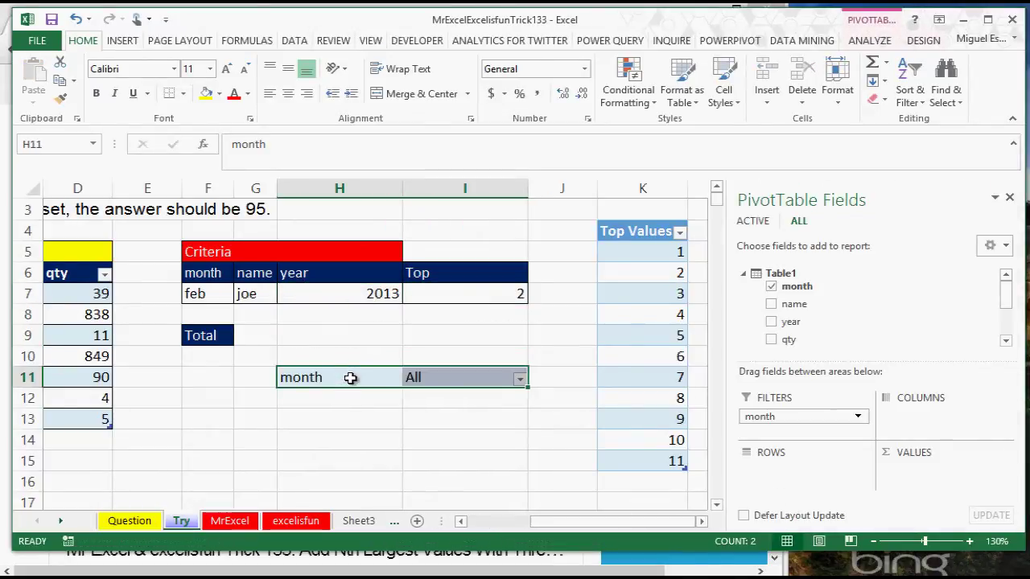
Step: Add Table1's name and year fields as report filters below month
drag(785, 303, 789, 427)
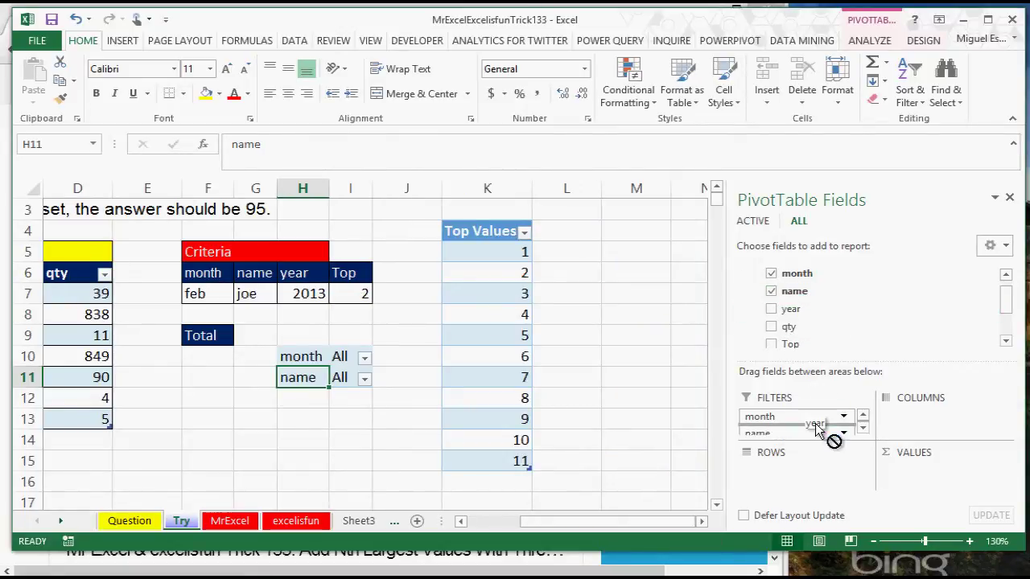
scroll(839, 328, down, 1)
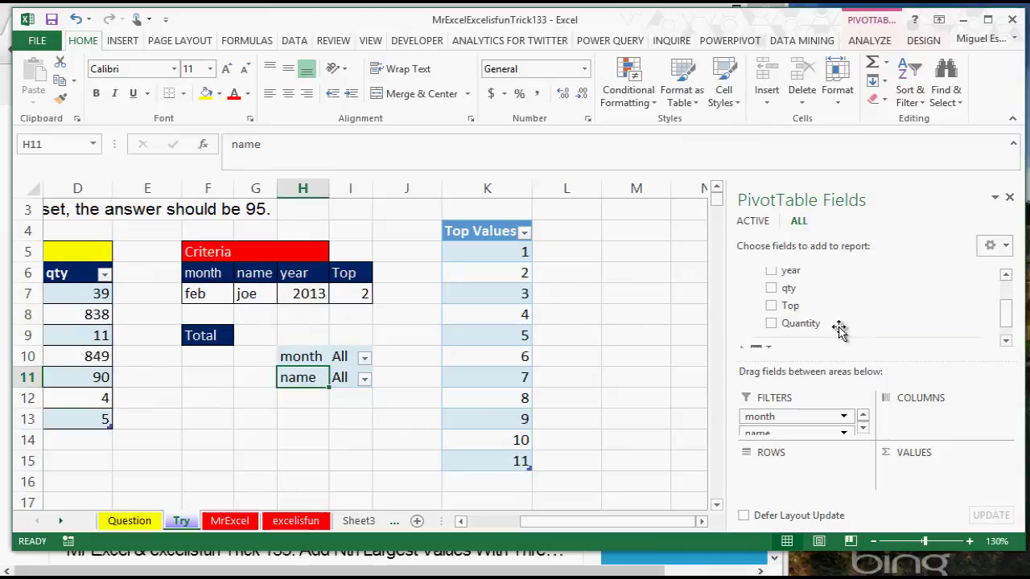
click(863, 428)
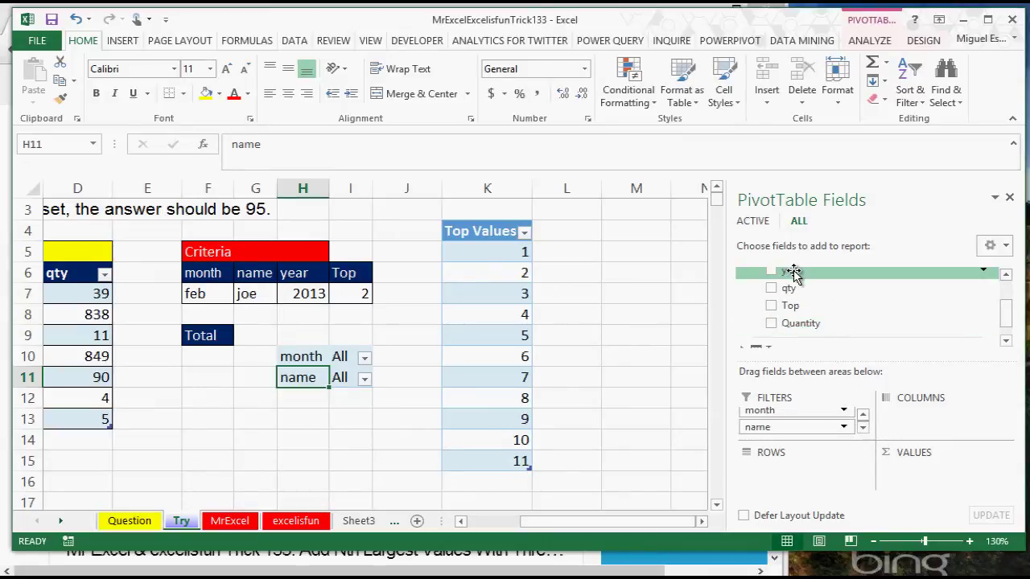
click(983, 271)
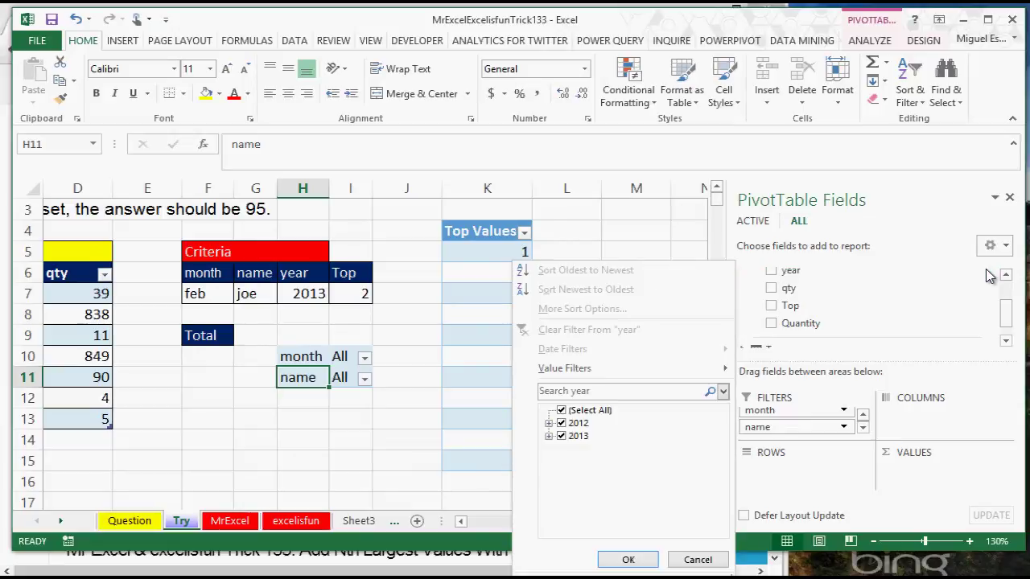
drag(938, 267, 844, 430)
drag(836, 439, 840, 438)
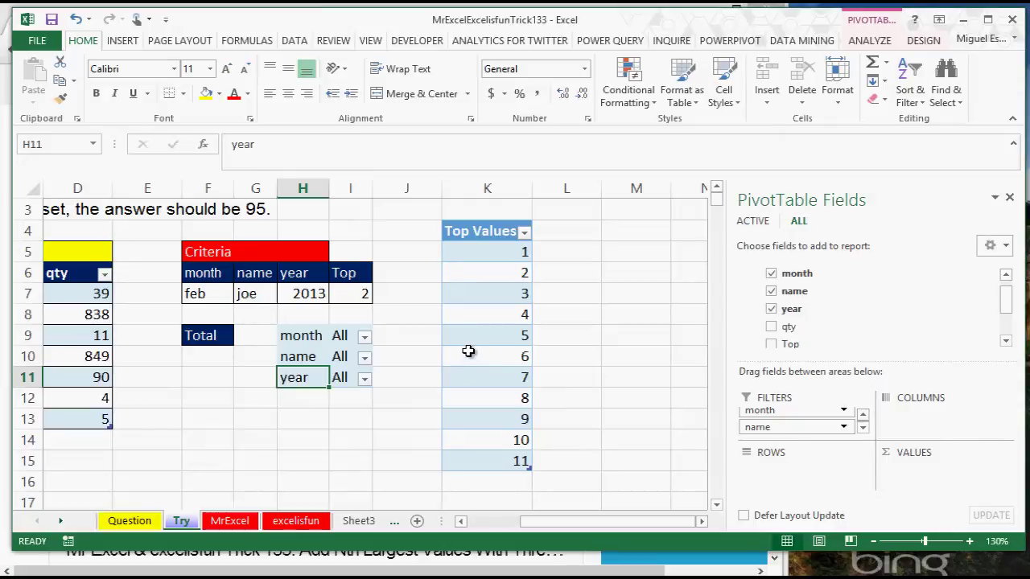
Step: Add Top Values from the Top table as a report filter and move it to the end of the filters
drag(1003, 308, 1004, 329)
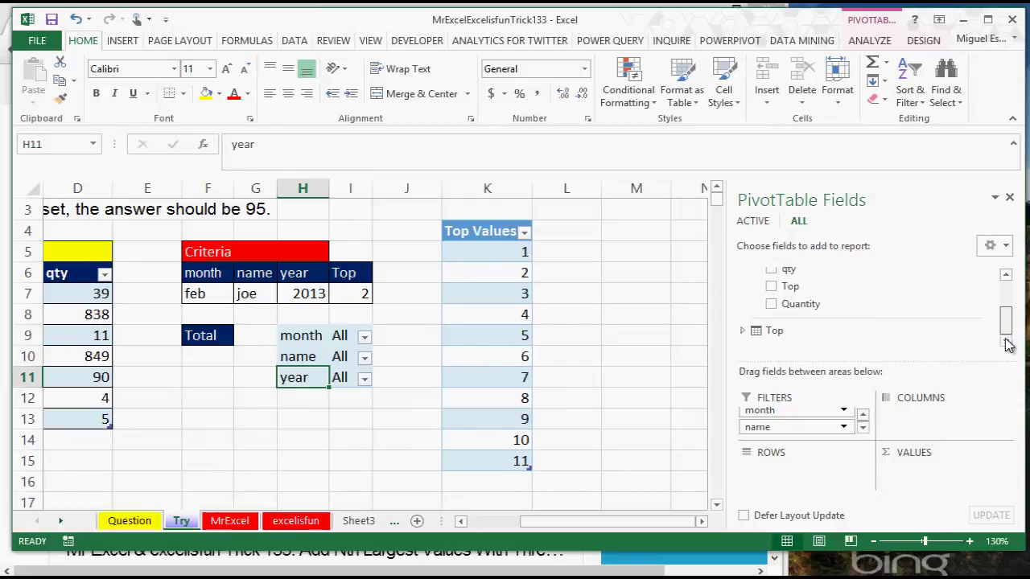
click(744, 328)
drag(766, 338, 812, 435)
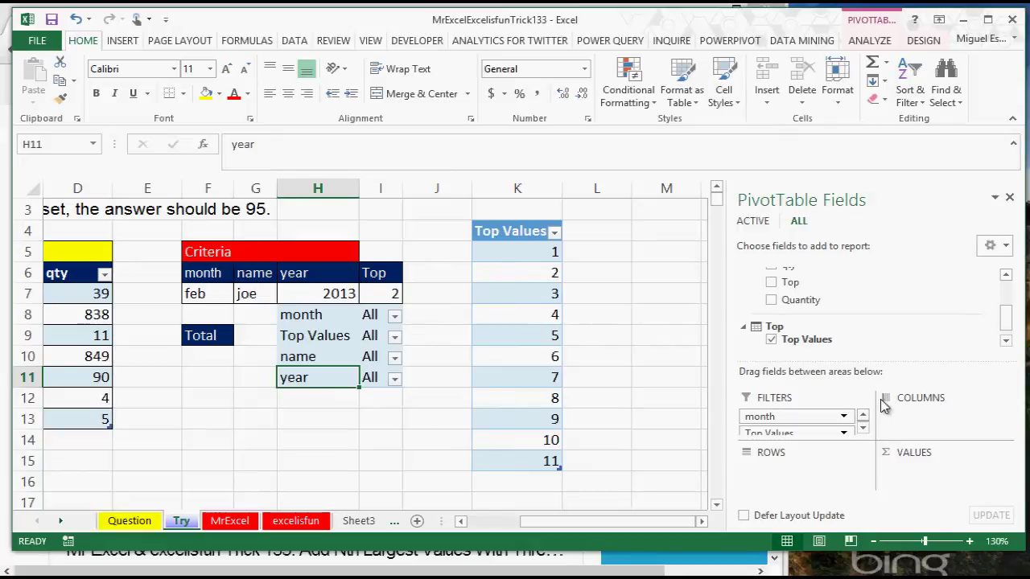
click(833, 435)
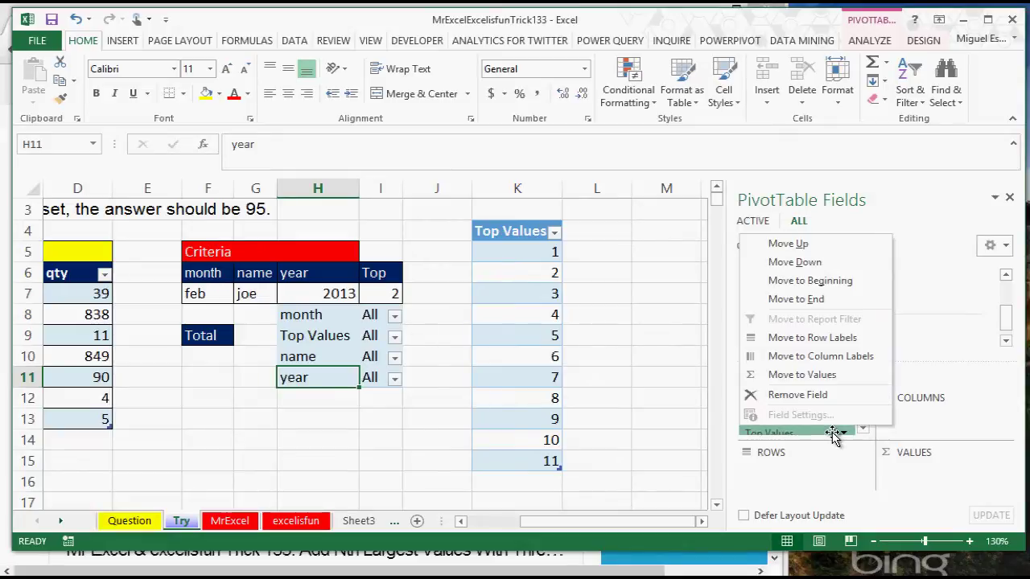
click(829, 302)
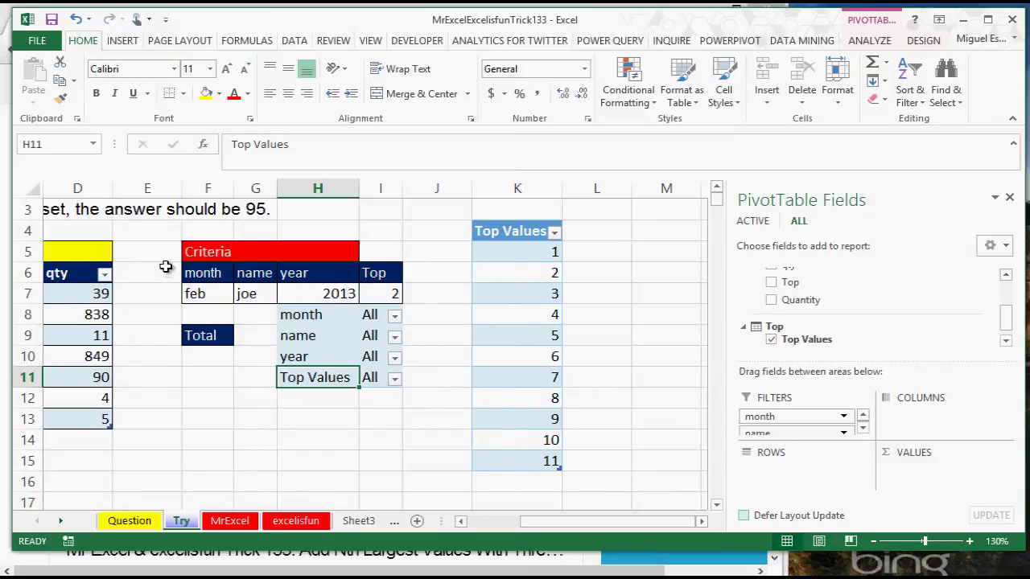
Step: Compare the month, name, year and Top criteria in F6:I7 with the PivotTable's report filters in H8:I11
drag(194, 274, 366, 294)
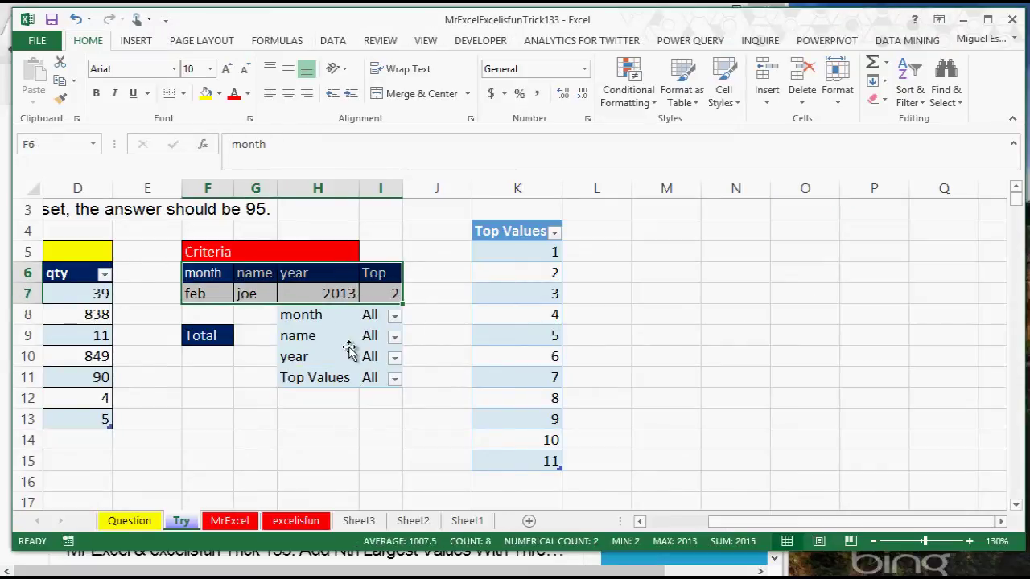
click(351, 351)
click(375, 354)
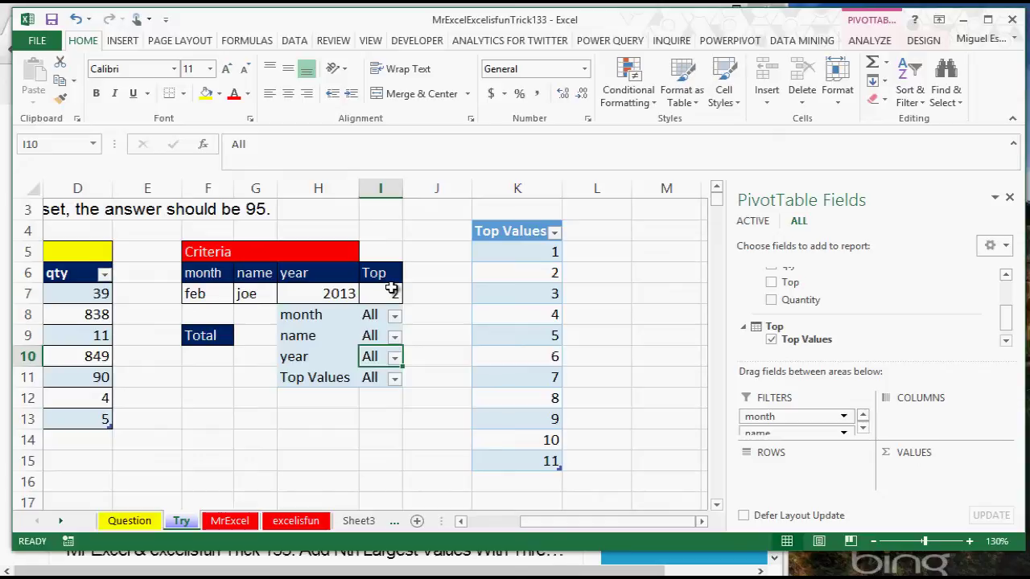
drag(202, 292, 379, 273)
click(319, 317)
drag(319, 316, 375, 377)
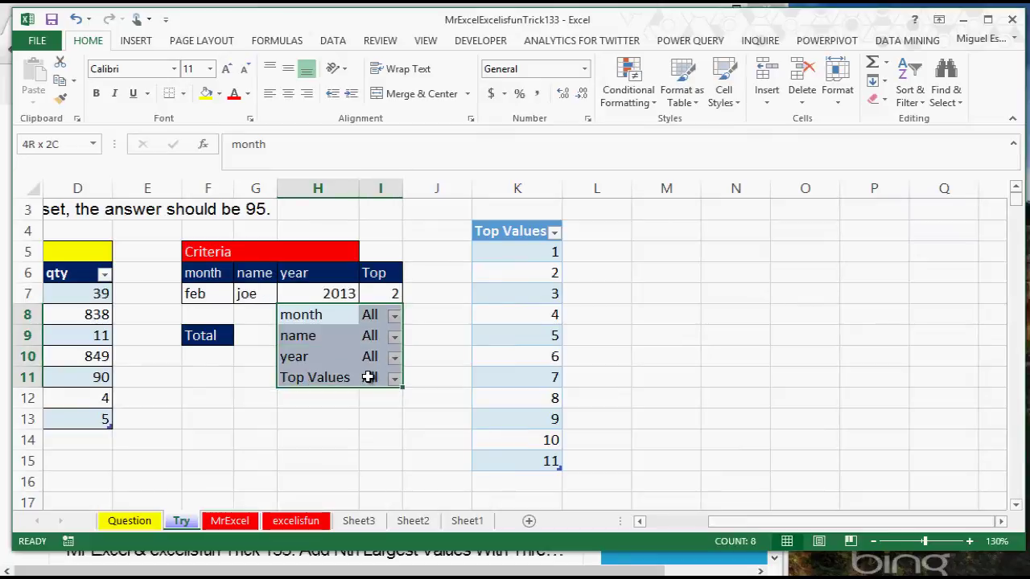
click(370, 377)
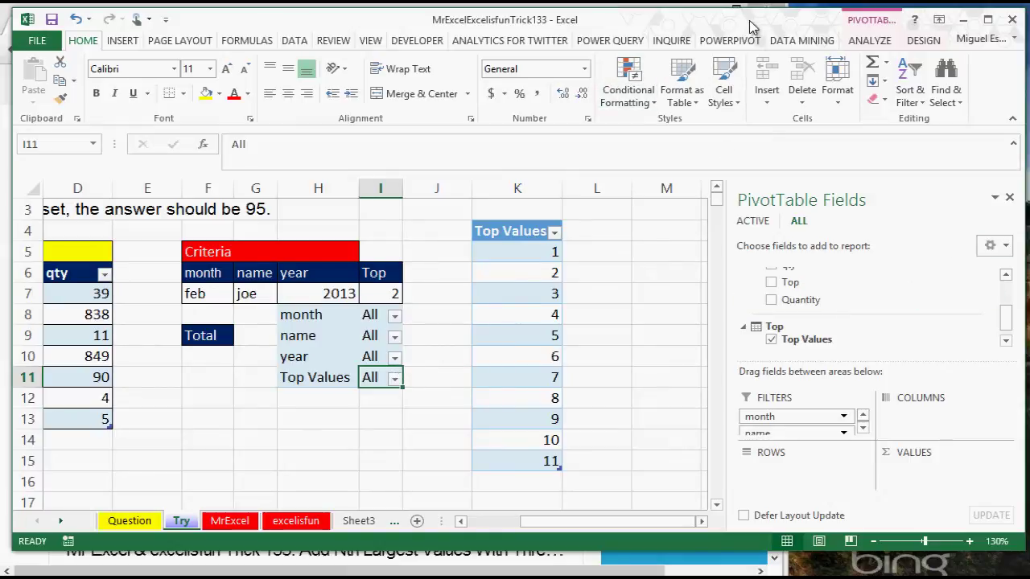
Step: Open Table1's calculated field Top and examine the SUMX function in its formula
click(731, 42)
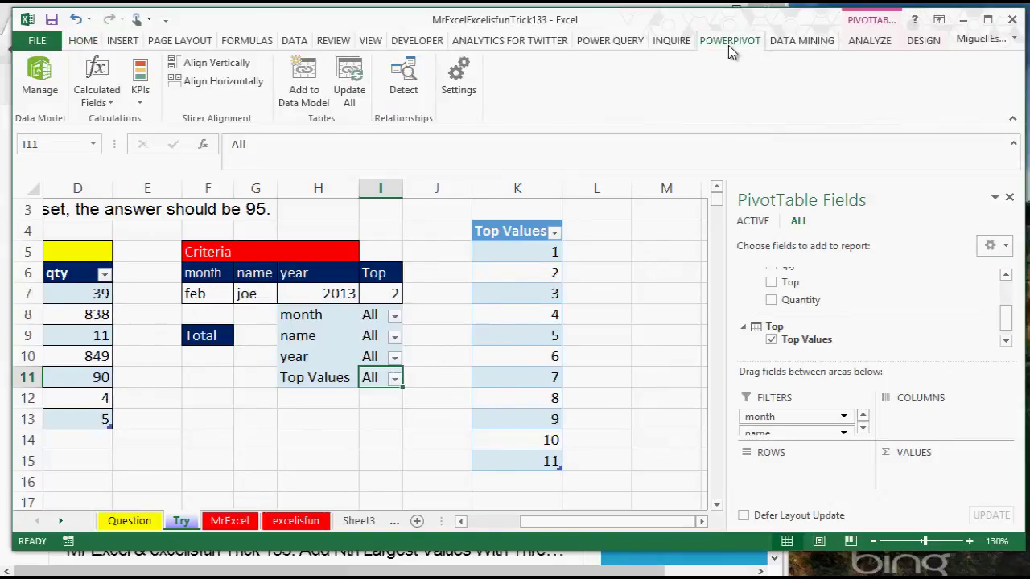
click(115, 102)
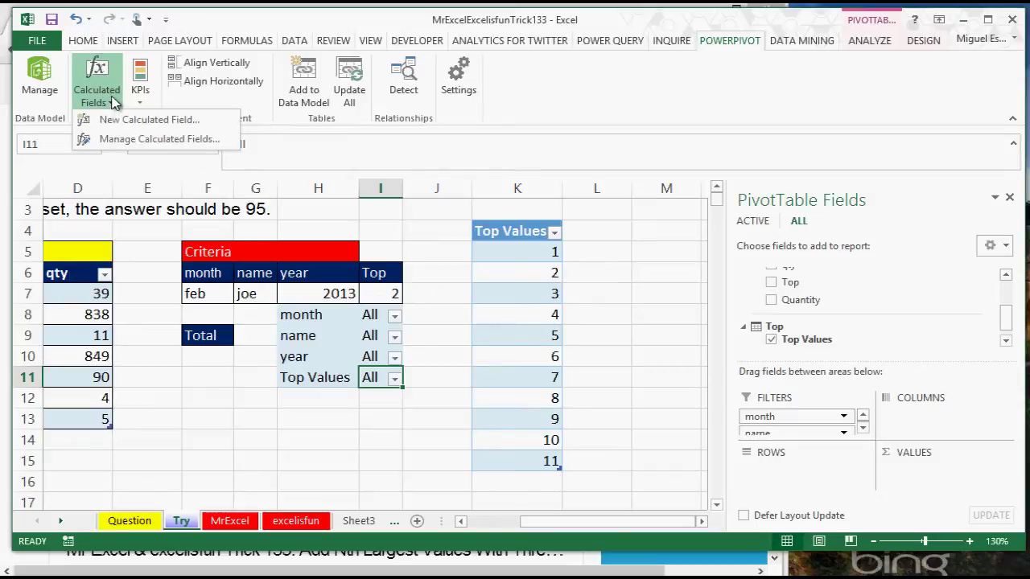
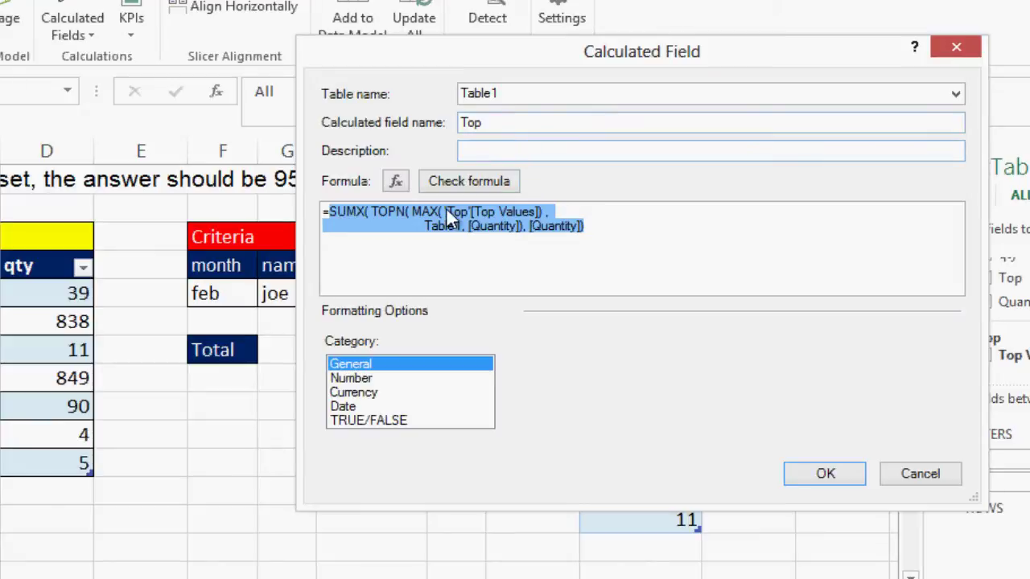
click(424, 222)
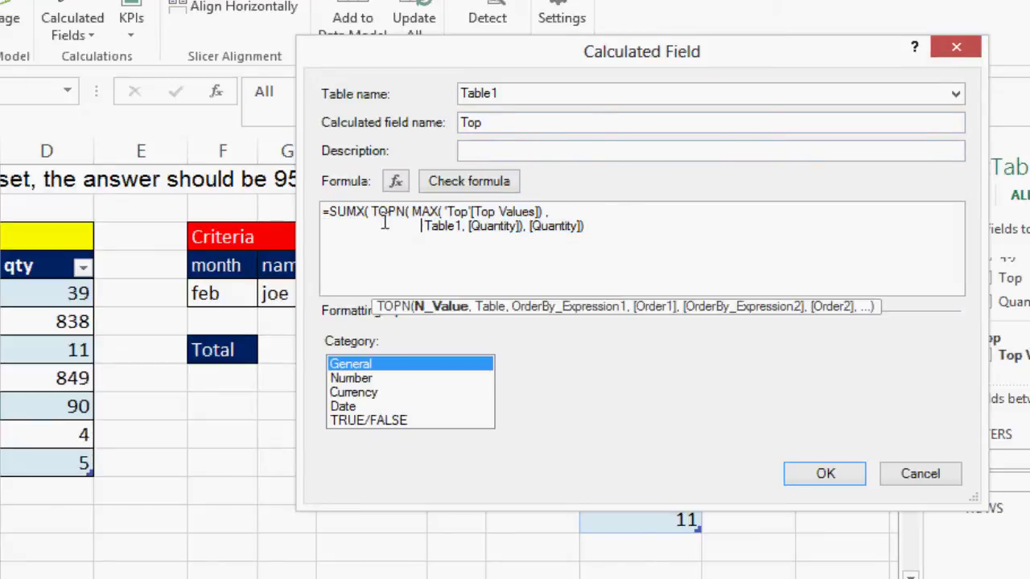
click(357, 212)
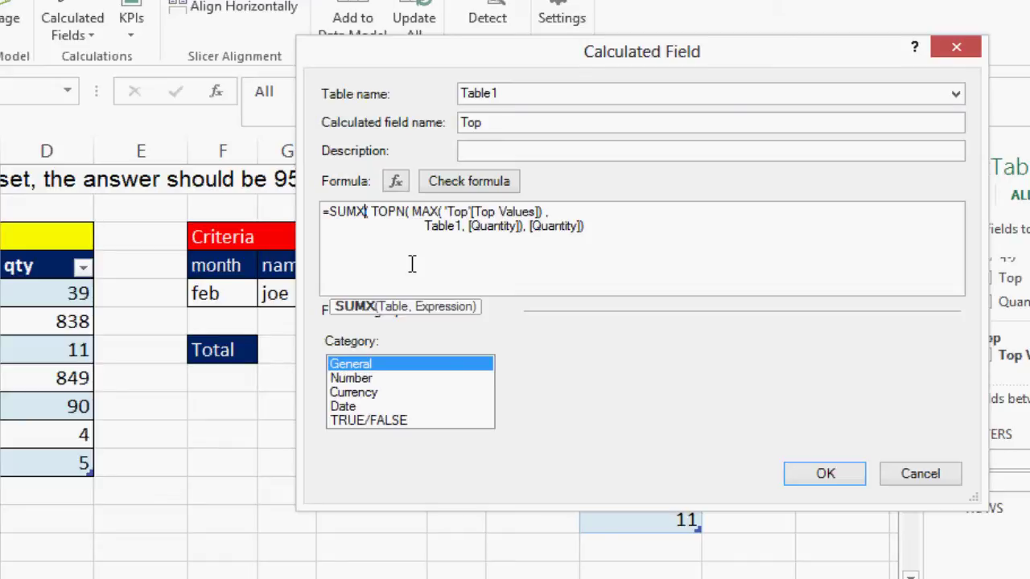
text(()
key(Delete)
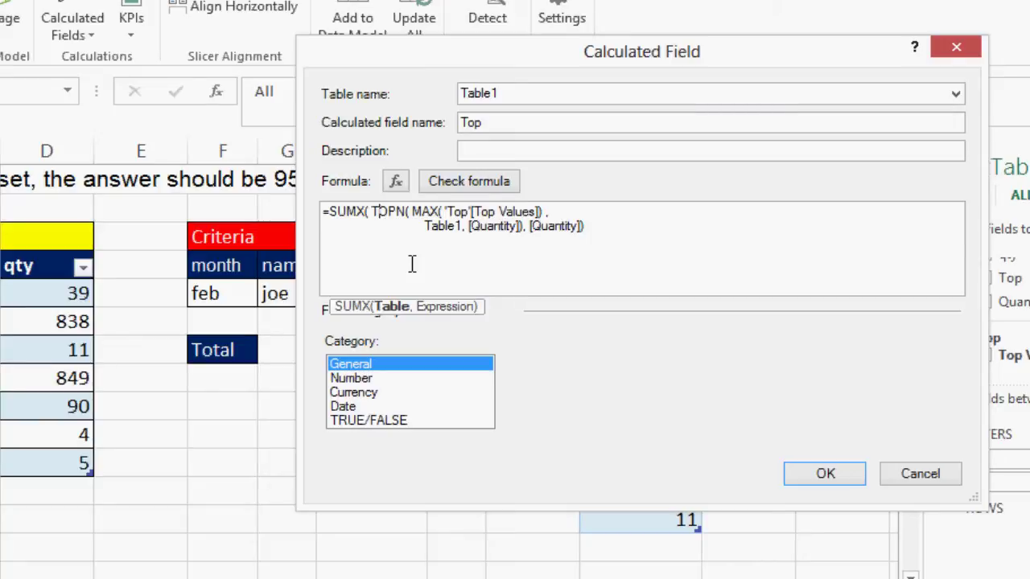
Step: Examine the TOPN function in the Top formula and its N_Value argument, MAX('Top'[Top Values])
key(Right)
key(Right)
text(()
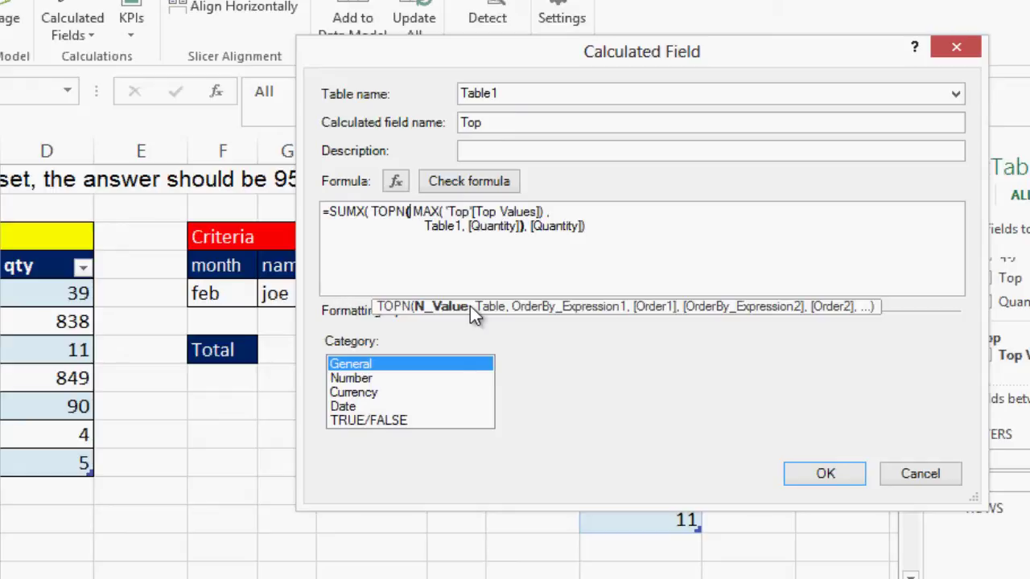
key(Right)
key(Right)
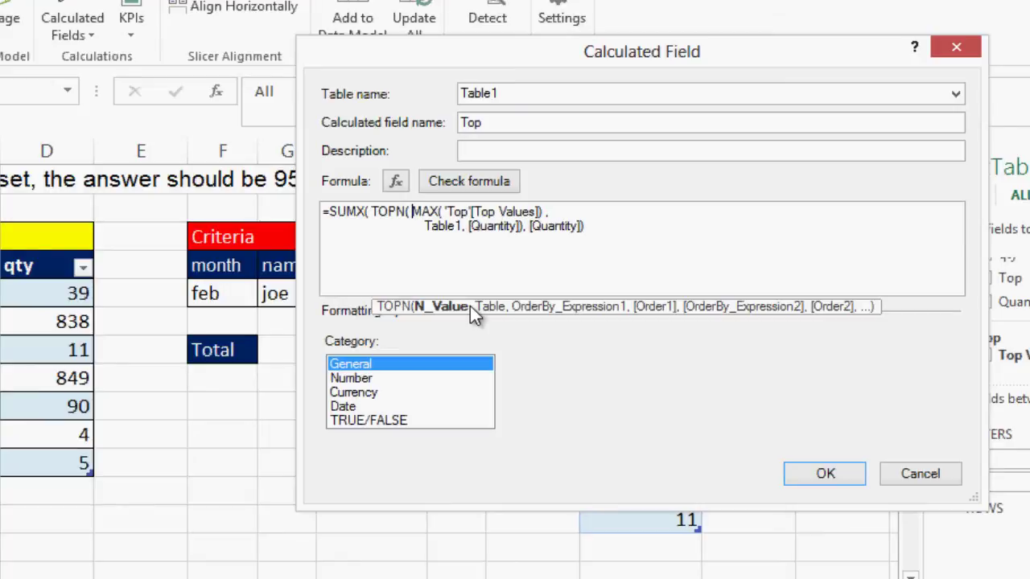
key(Left)
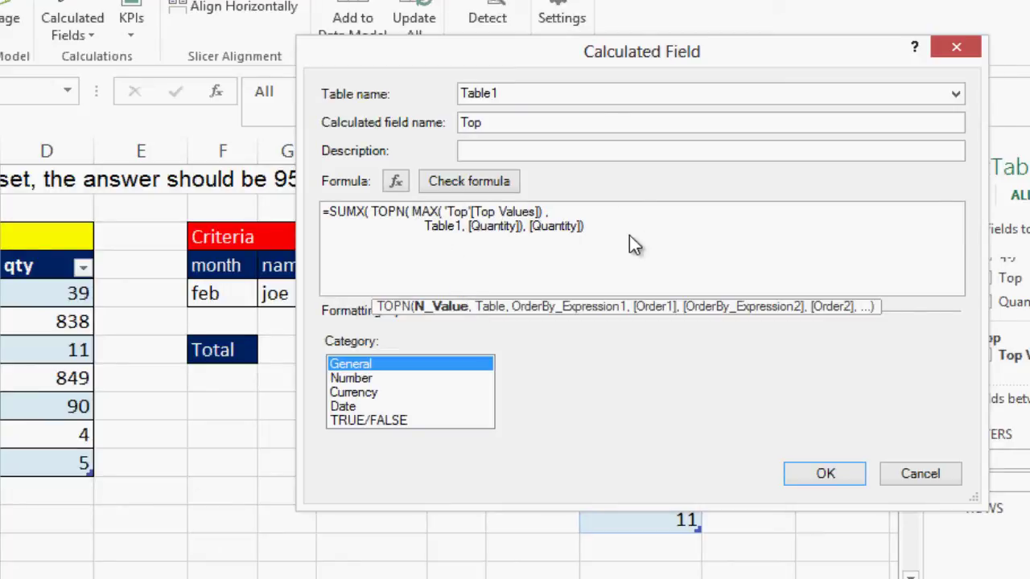
drag(598, 50, 812, 34)
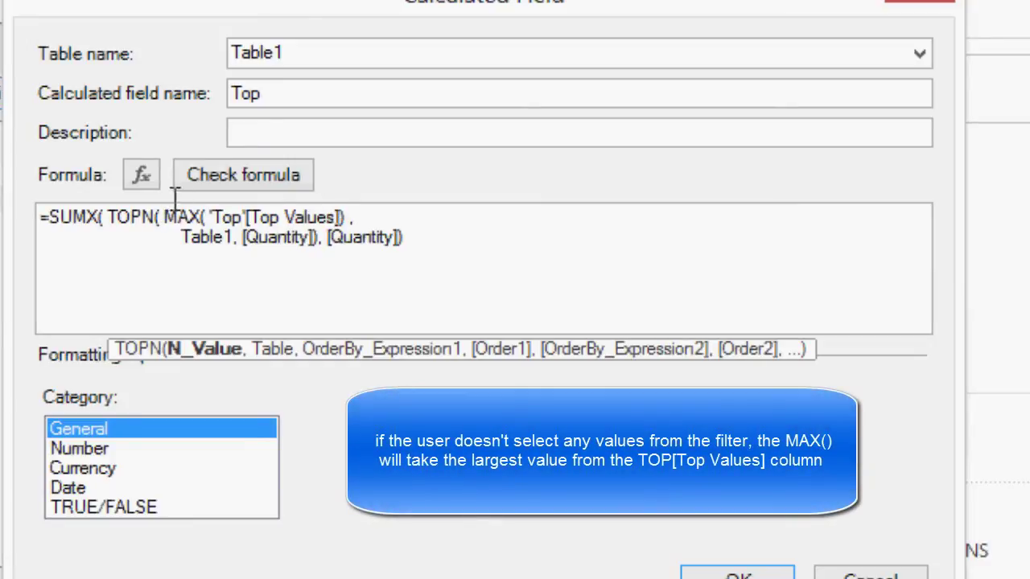
drag(165, 218, 343, 218)
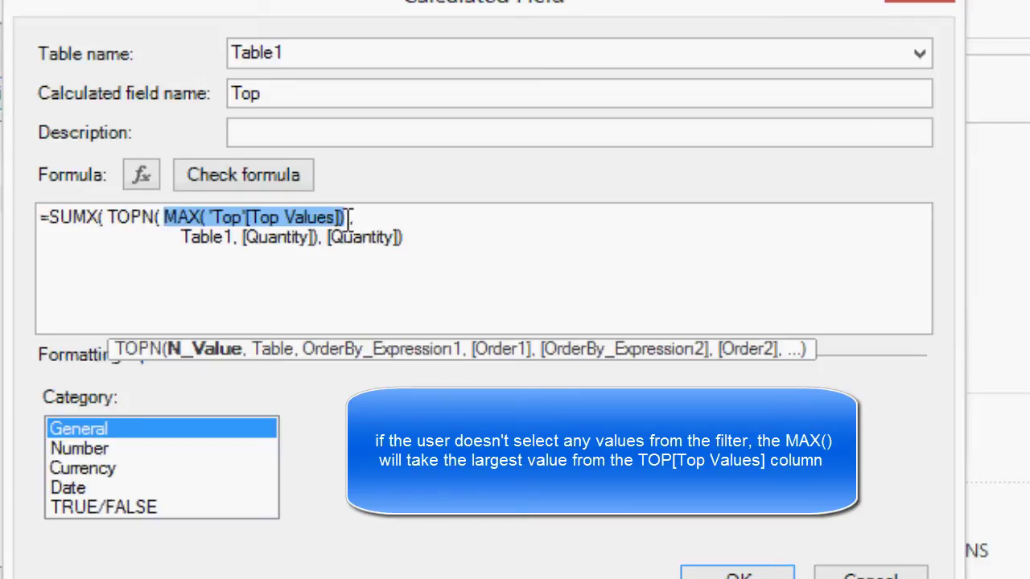
click(352, 218)
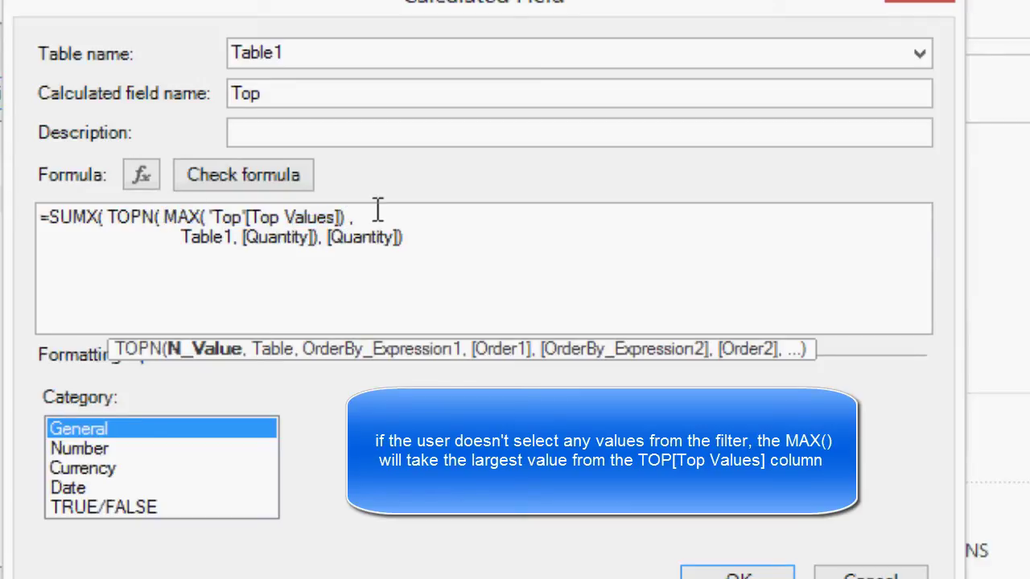
Step: Examine TOPN's Table1 and [Quantity] ordering arguments, and the [Quantity] expression that SUMX adds up
click(204, 238)
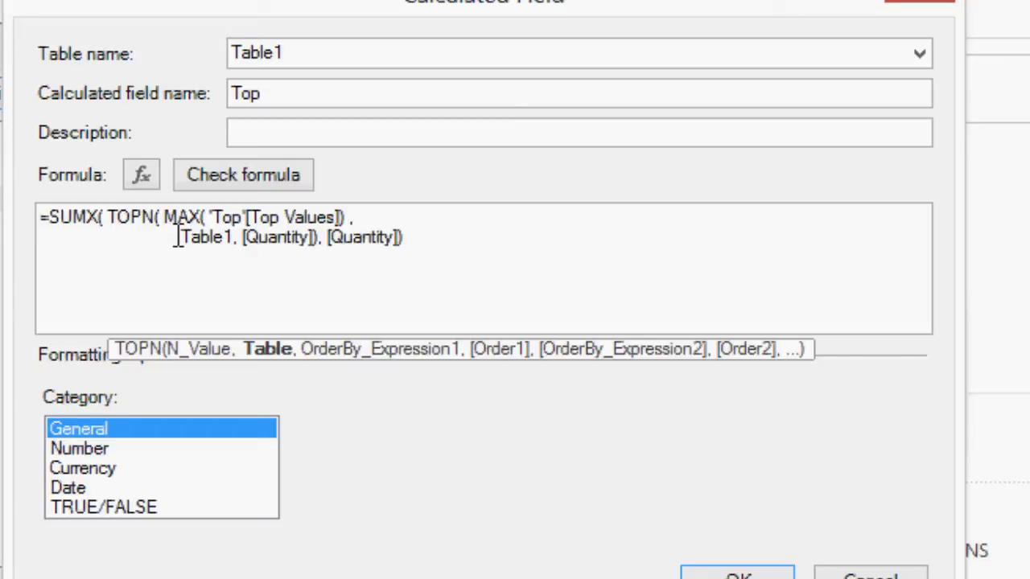
drag(191, 236, 322, 248)
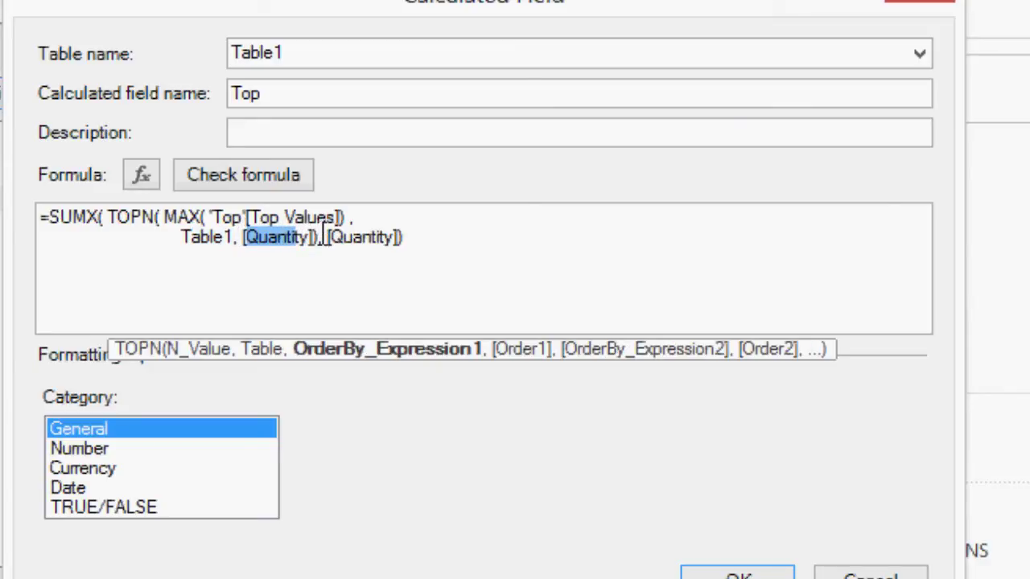
click(323, 243)
drag(244, 236, 318, 233)
click(319, 234)
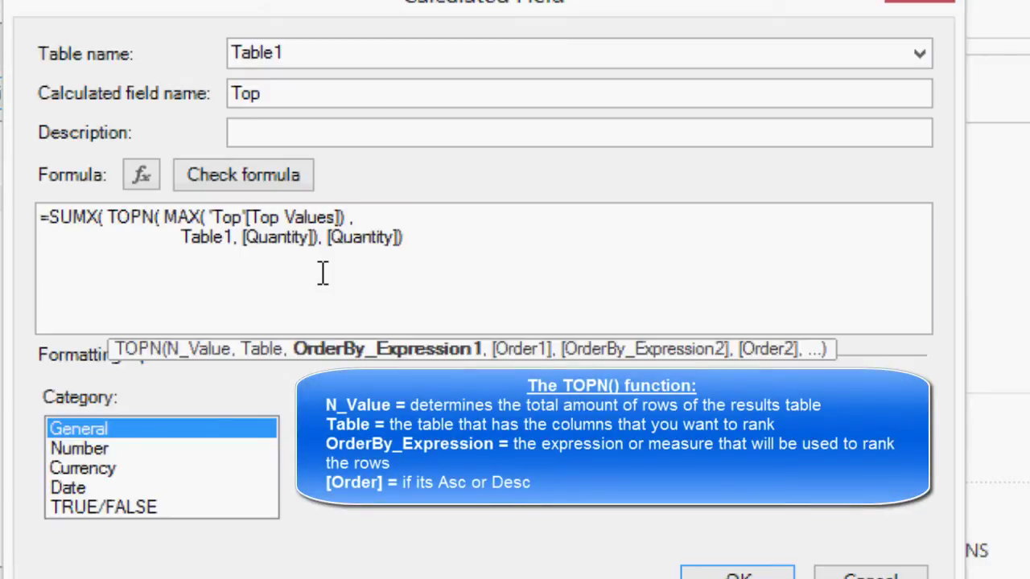
key(Right)
key(Right)
key(Right)
key(Left)
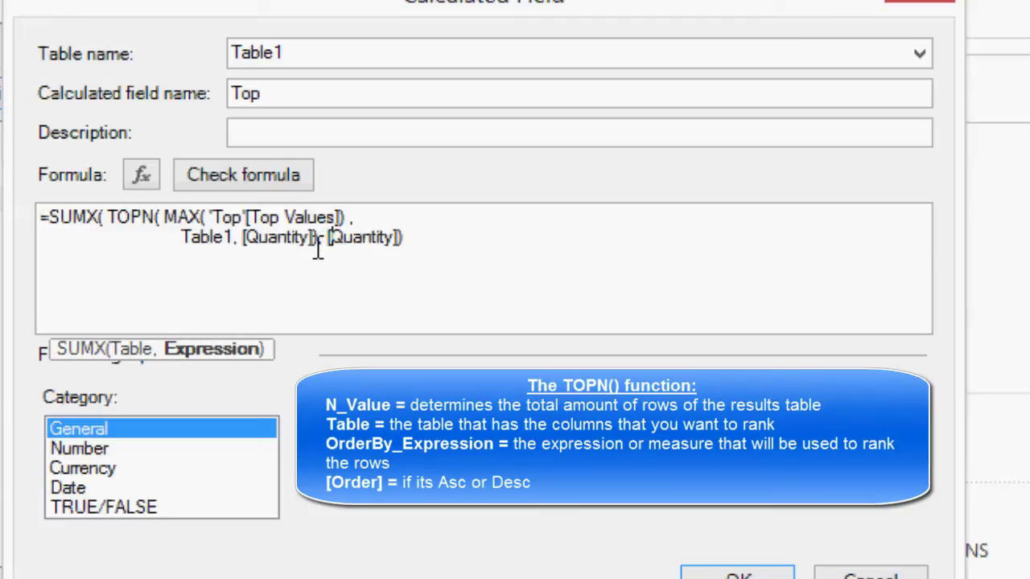
Step: Insert a space before TOPN's closing parenthesis, after its [Quantity] argument, in the Top formula
key(Left)
key(Left)
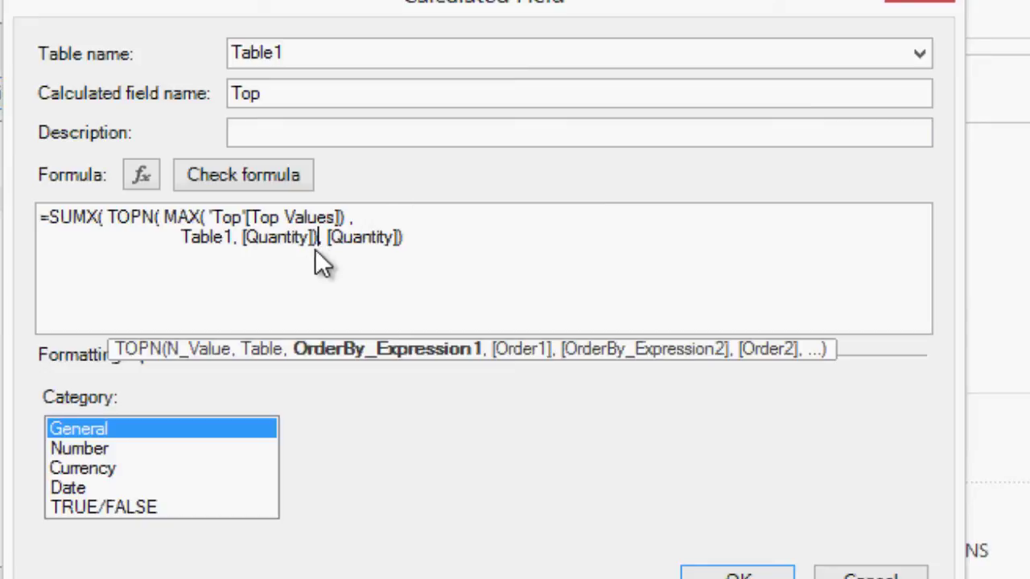
key(Right)
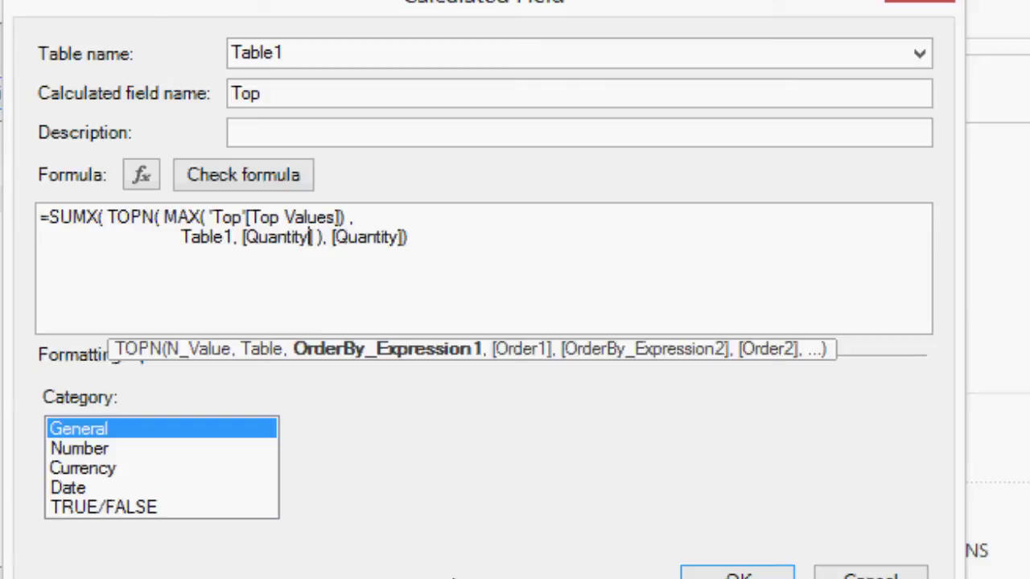
click(326, 237)
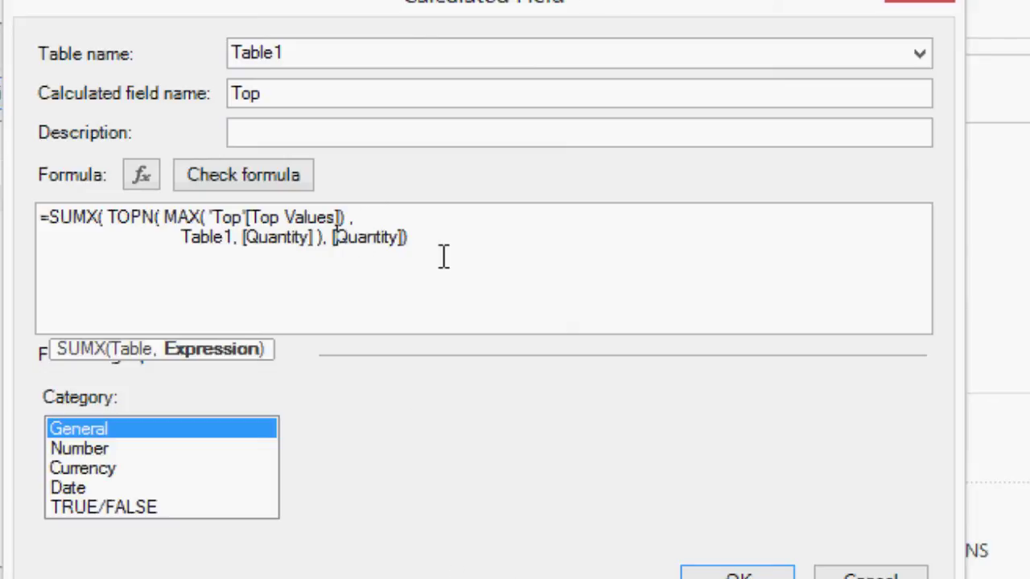
Step: Examine the whole TOPN expression as SUMX's Table argument, and the [Quantity] column that TOPN orders by
key(ctrl+a)
click(214, 258)
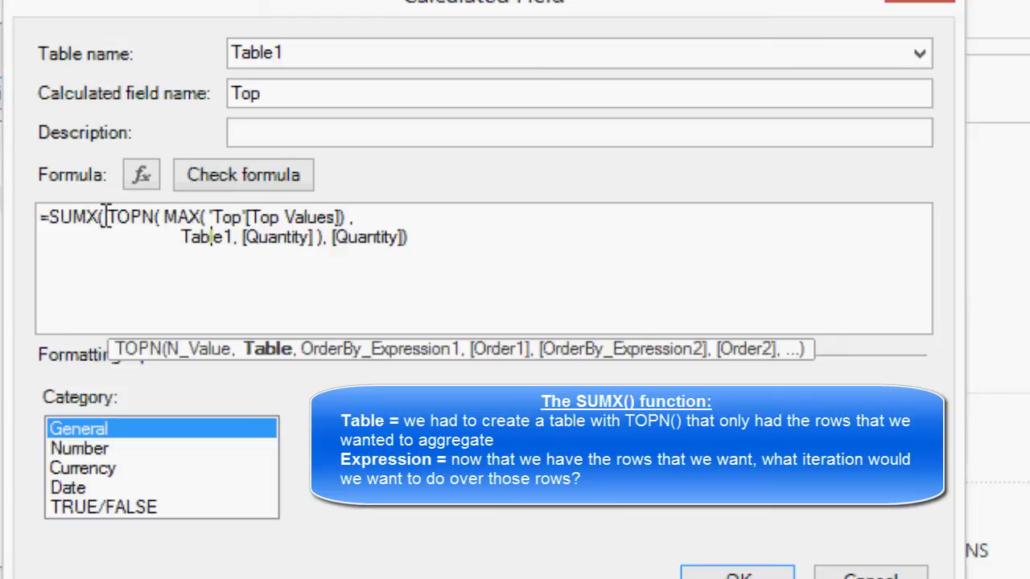
drag(107, 216, 318, 240)
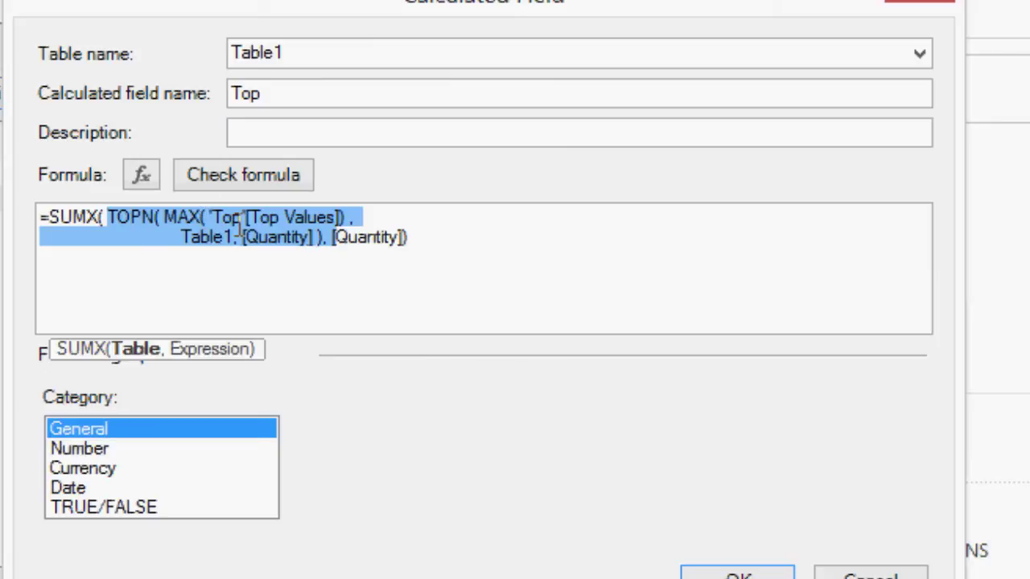
click(214, 250)
click(248, 235)
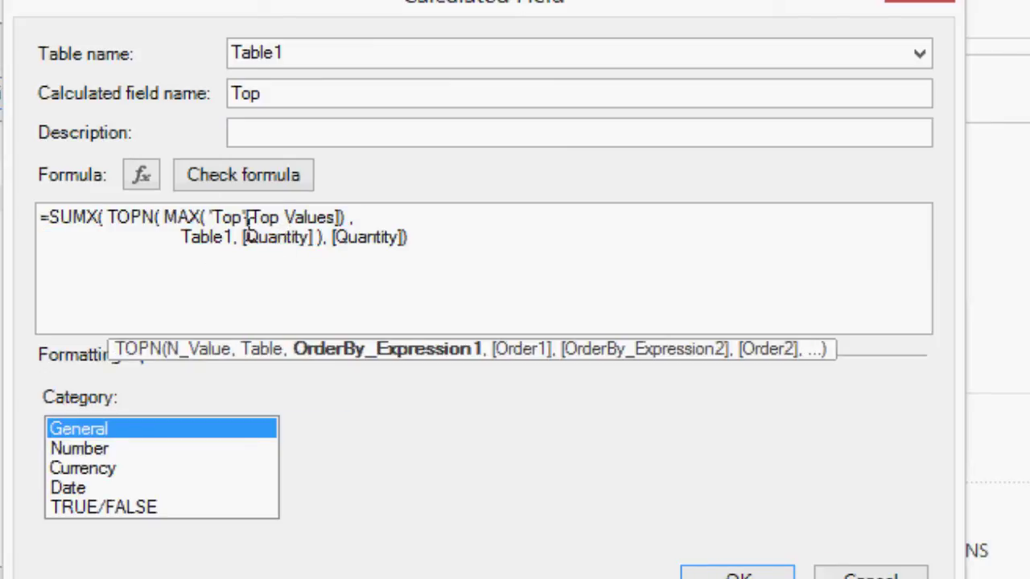
drag(244, 236, 315, 242)
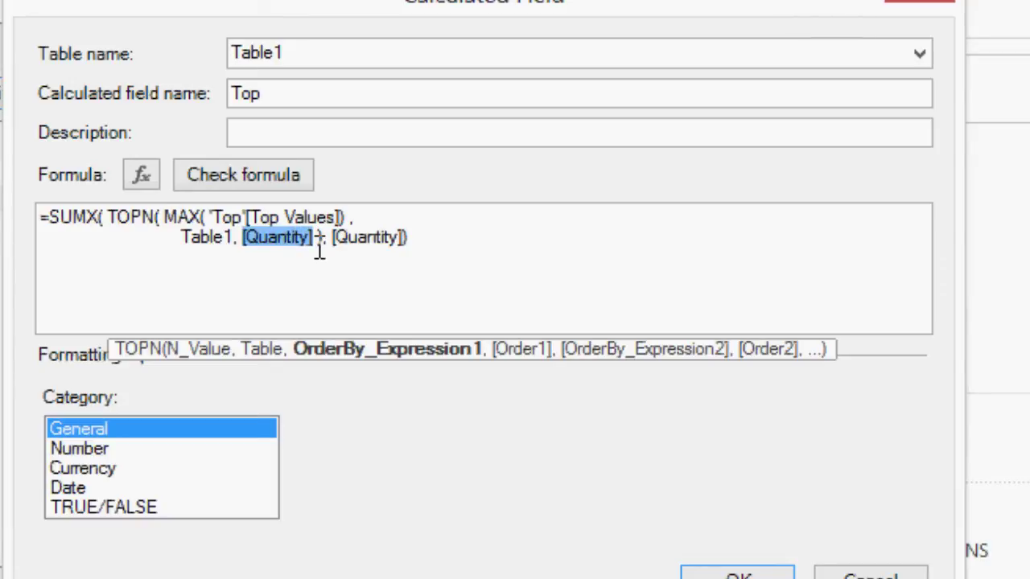
click(320, 252)
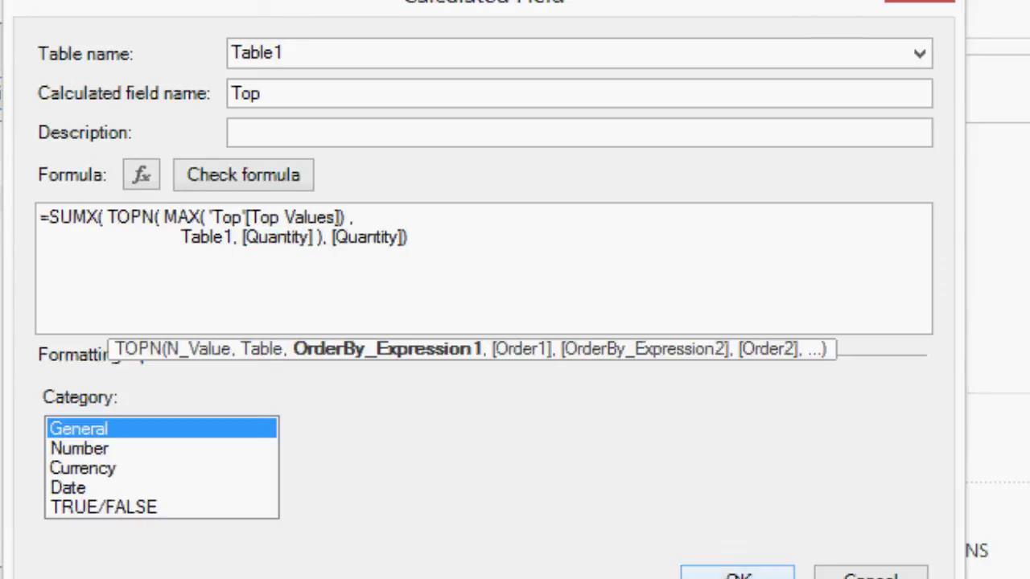
Step: Save the Top calculated field, close the calculated fields manager, and add Table1's Top field to the PivotTable's values
click(785, 571)
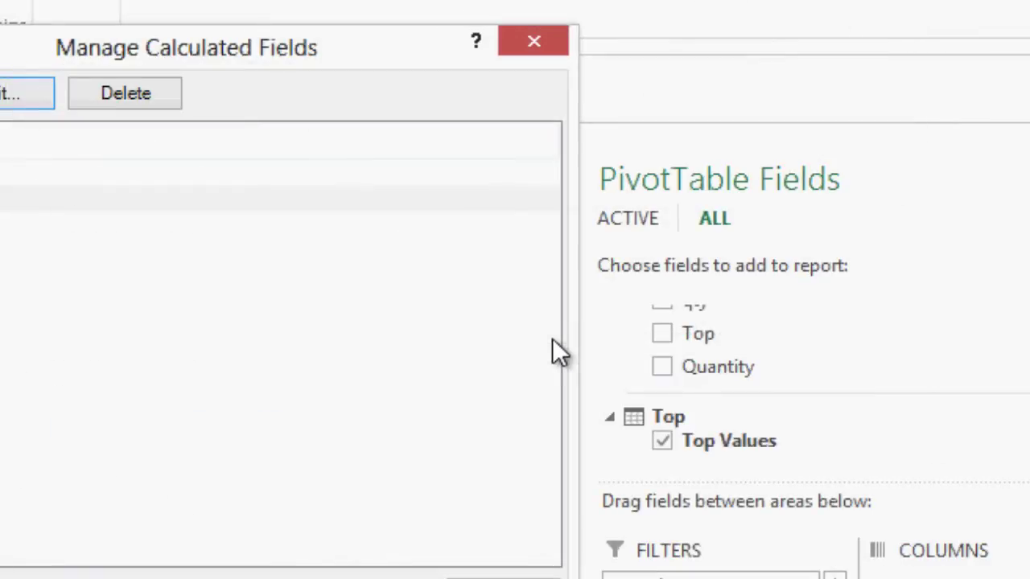
click(555, 543)
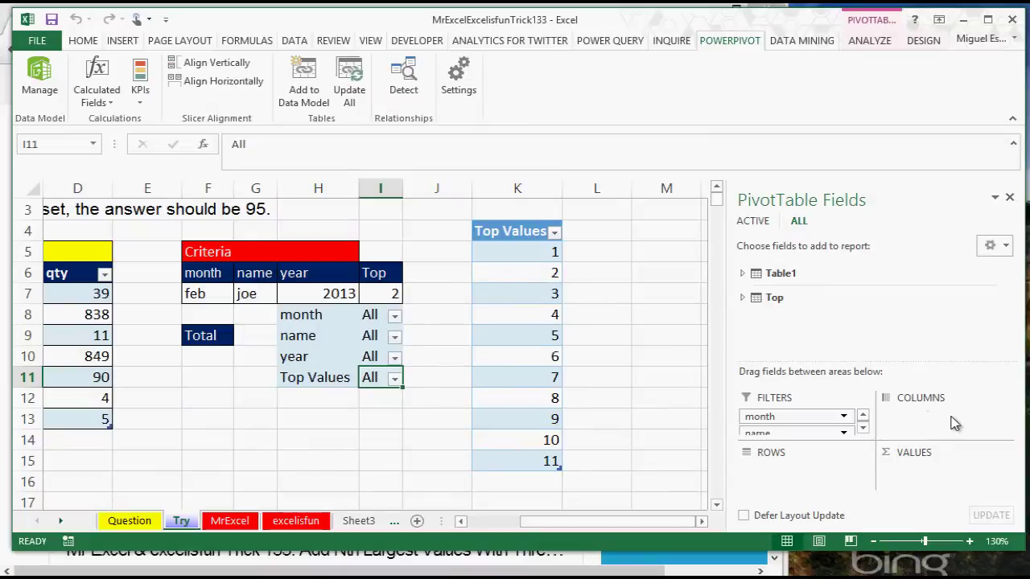
click(743, 274)
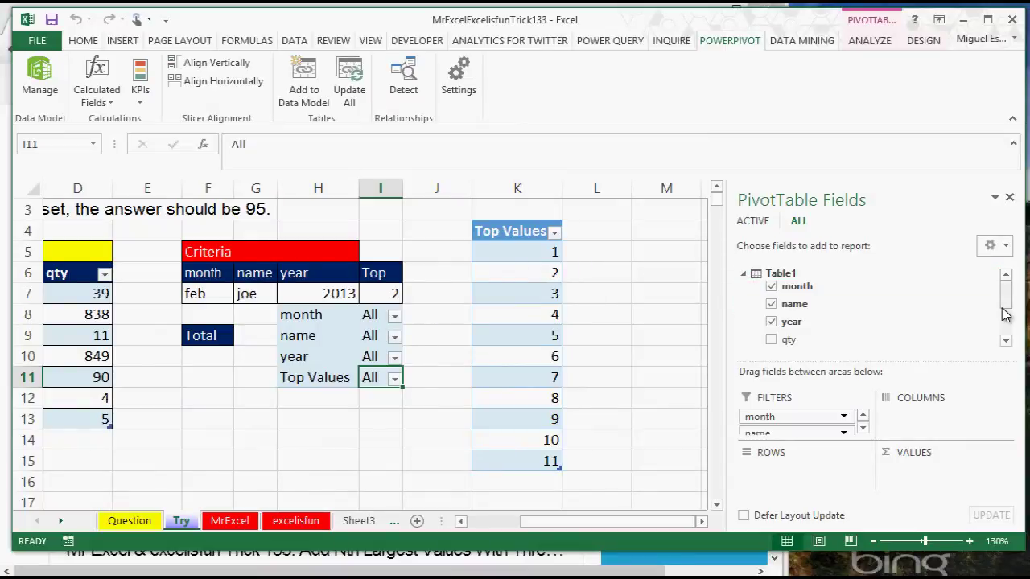
mouse_move(1006, 302)
mouse_down()
mouse_move(1011, 328)
mouse_move(1006, 309)
mouse_up()
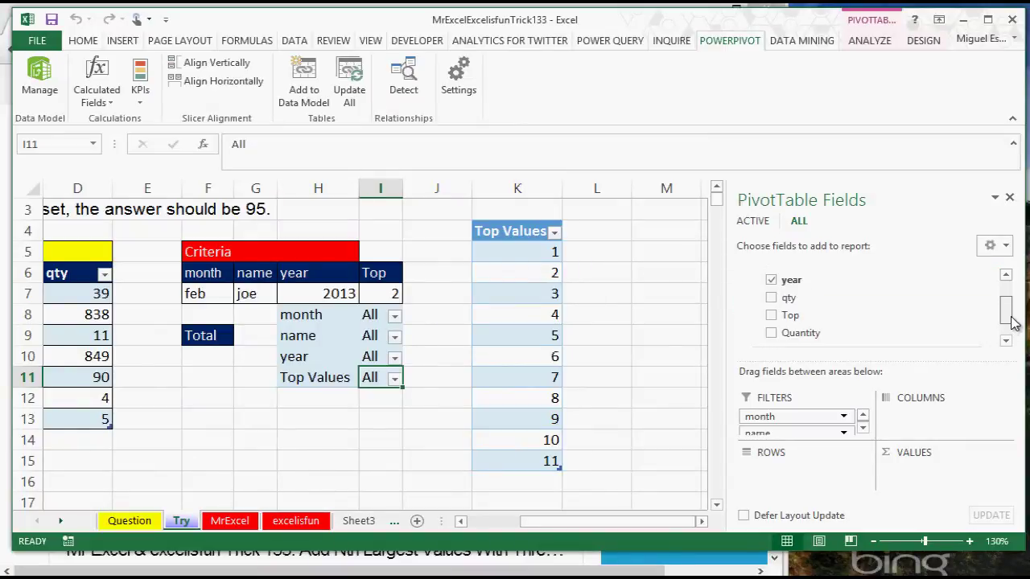
click(773, 313)
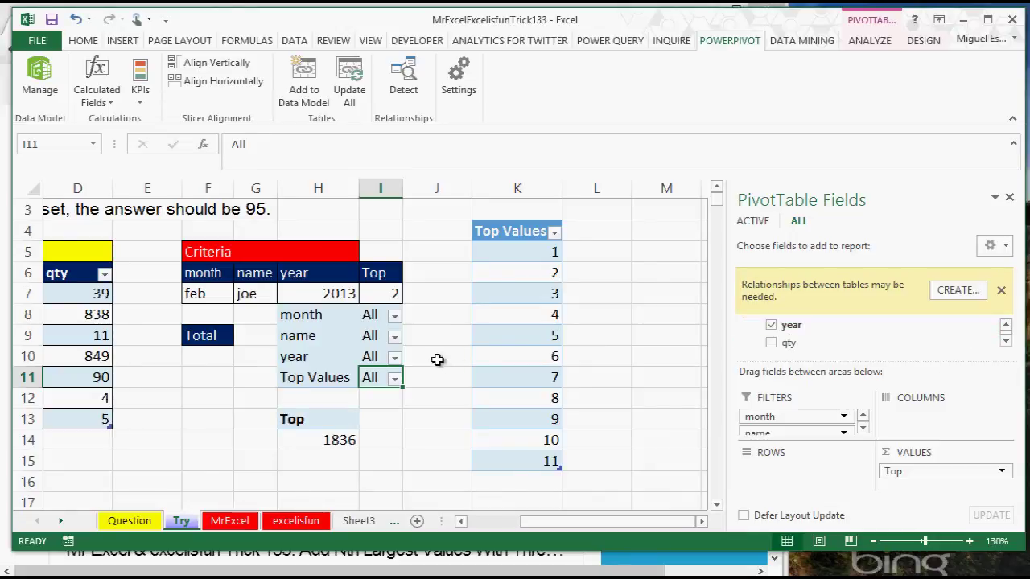
Step: Filter the PivotTable's month to feb and its name field to the criteria name in G7
click(394, 315)
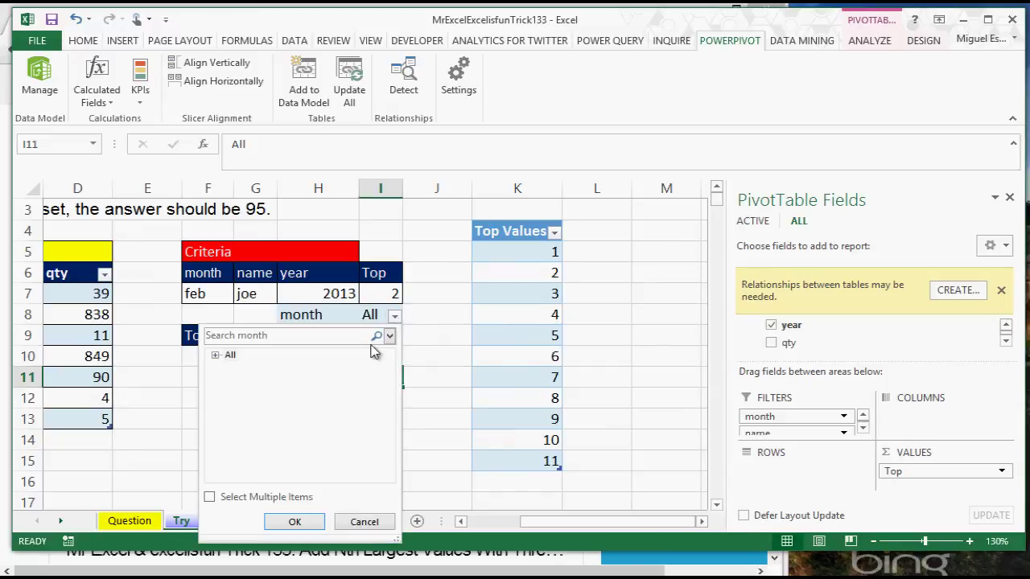
click(216, 355)
click(247, 367)
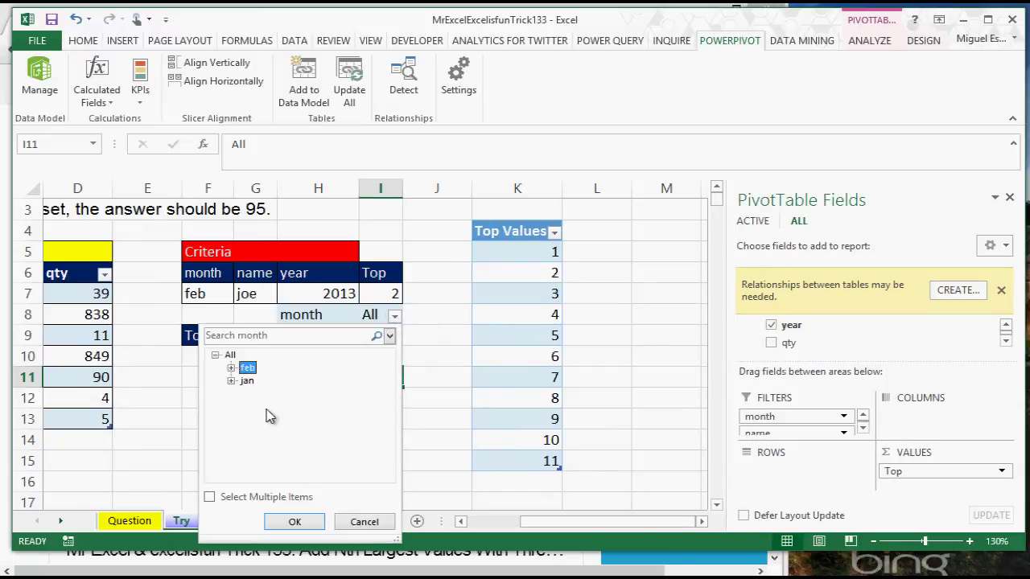
click(294, 522)
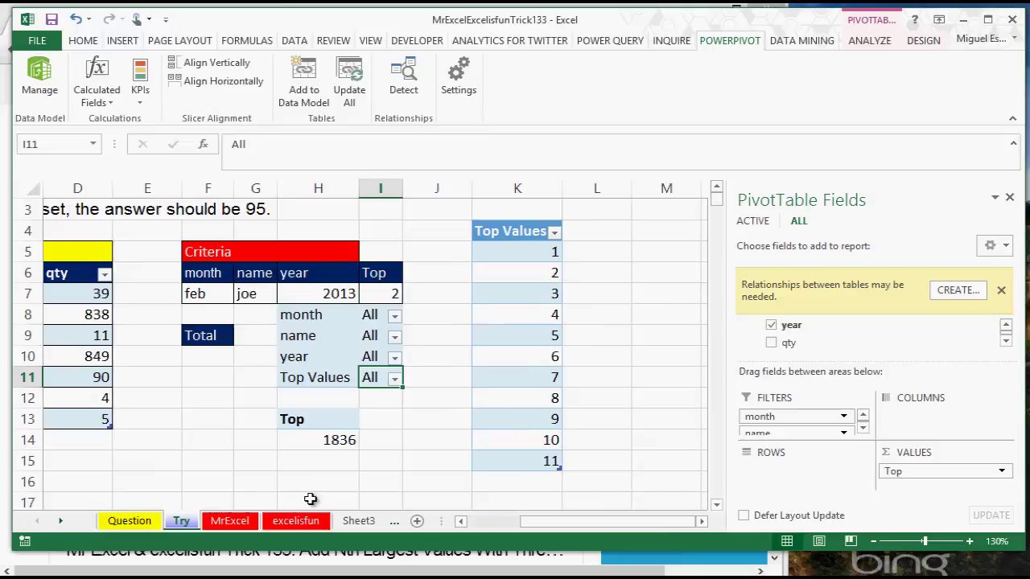
click(400, 336)
click(220, 375)
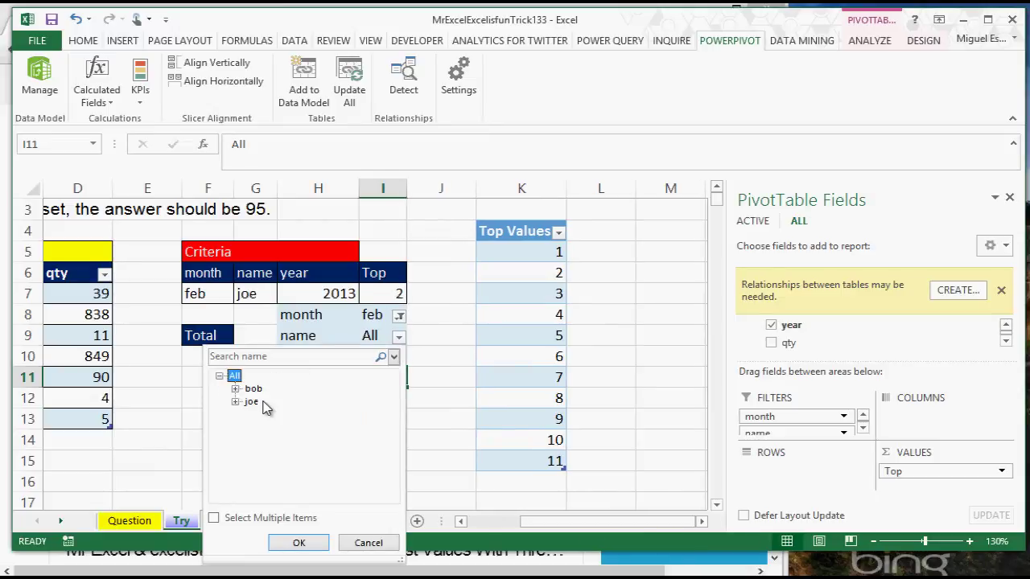
click(251, 401)
click(298, 542)
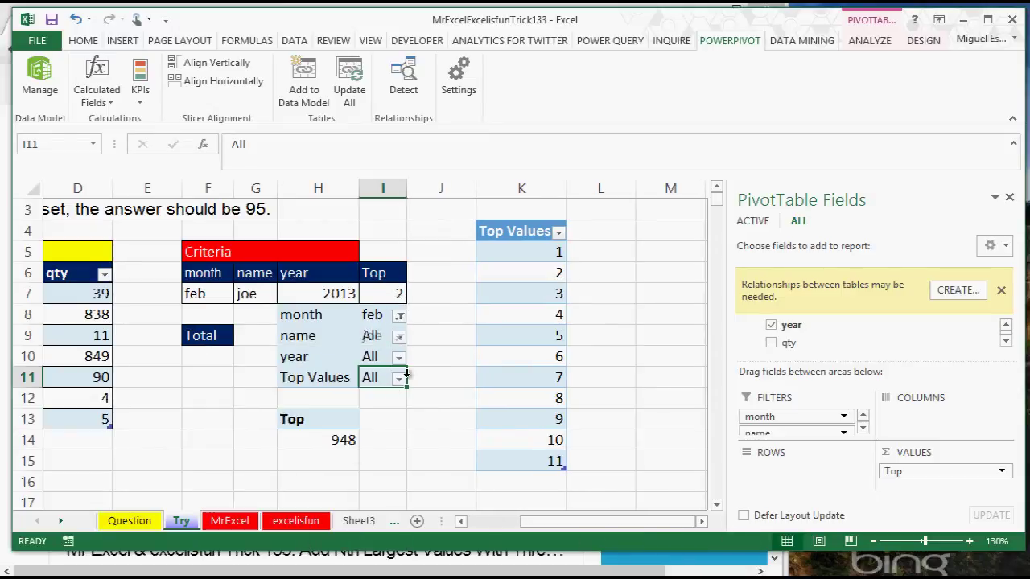
Step: Filter the PivotTable's year field to 2013
click(397, 351)
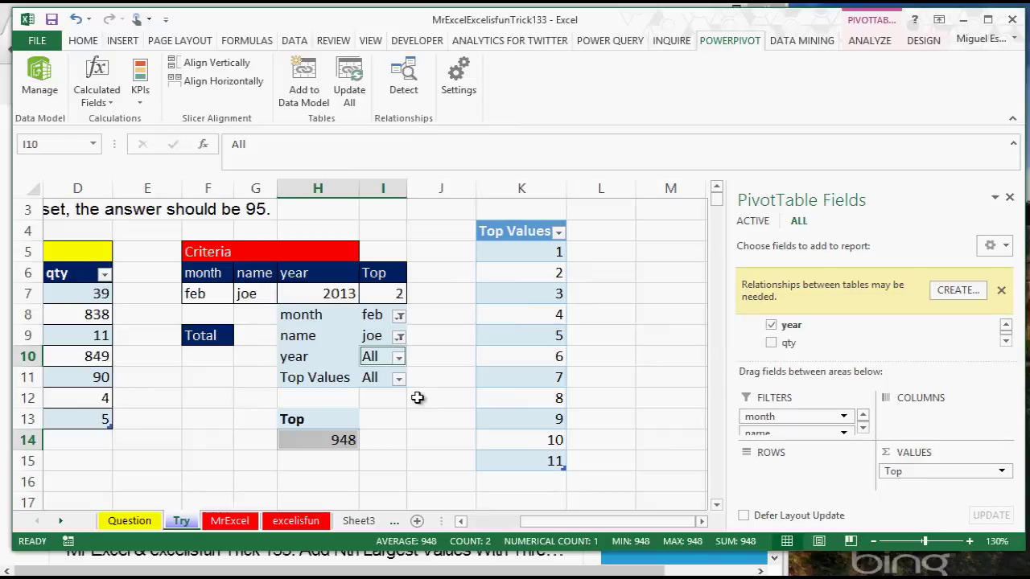
click(399, 357)
click(220, 164)
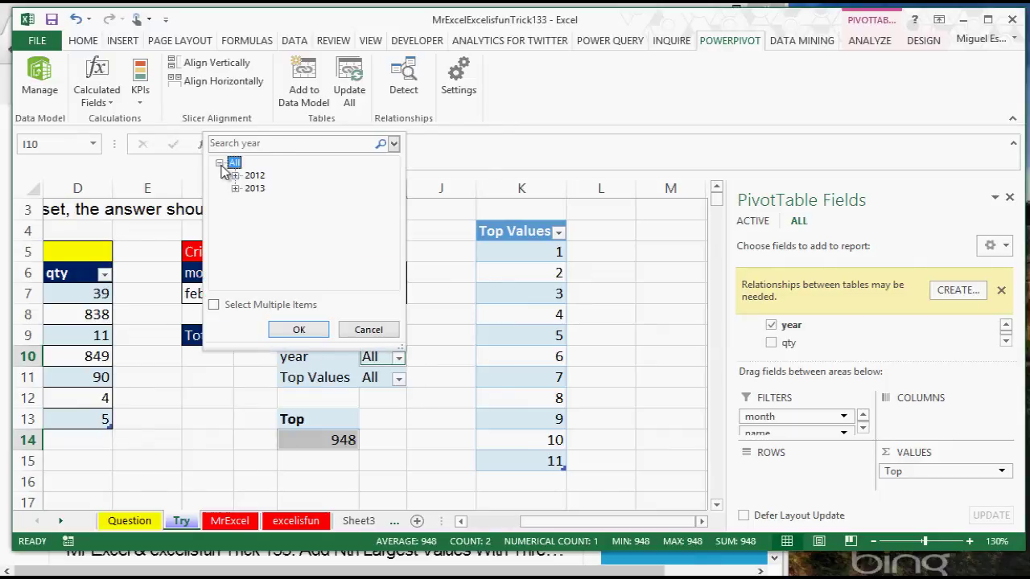
click(254, 187)
click(300, 326)
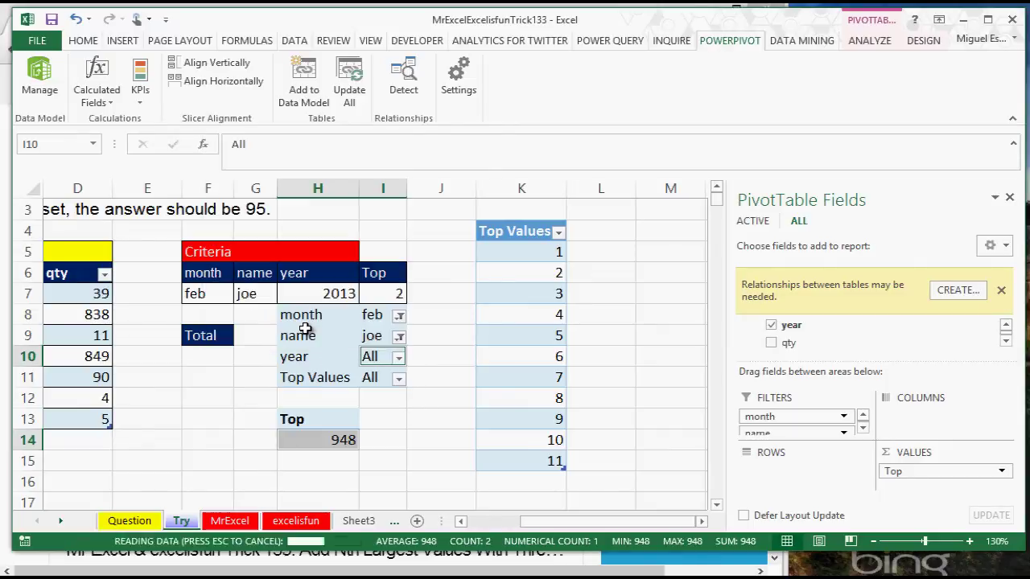
Step: Set the PivotTable's Top Values report filter to 2
click(406, 378)
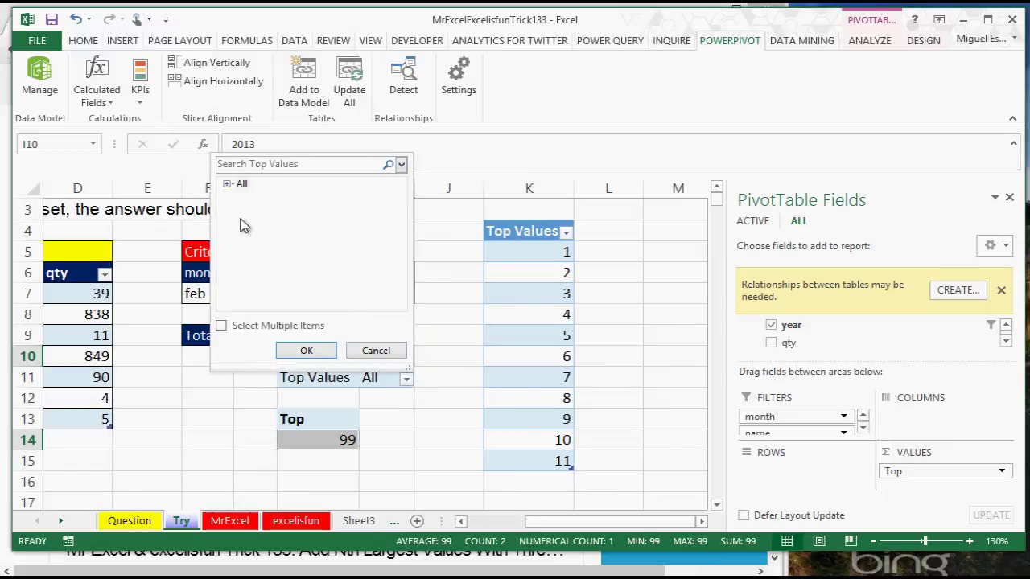
click(228, 183)
click(320, 349)
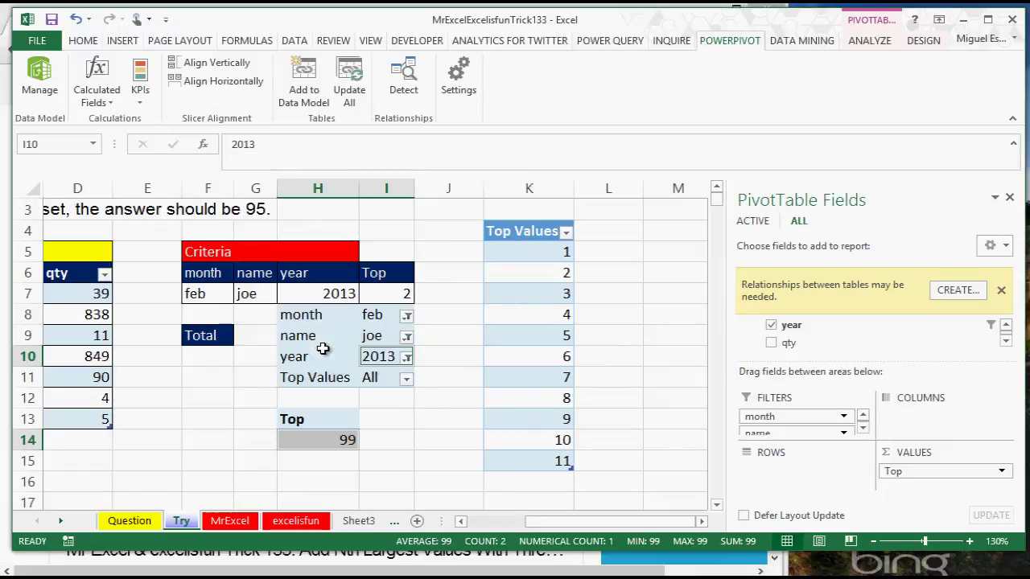
drag(352, 382, 523, 316)
Step: Move the PivotTable's Top Values field from the report filters to the rows area
click(525, 336)
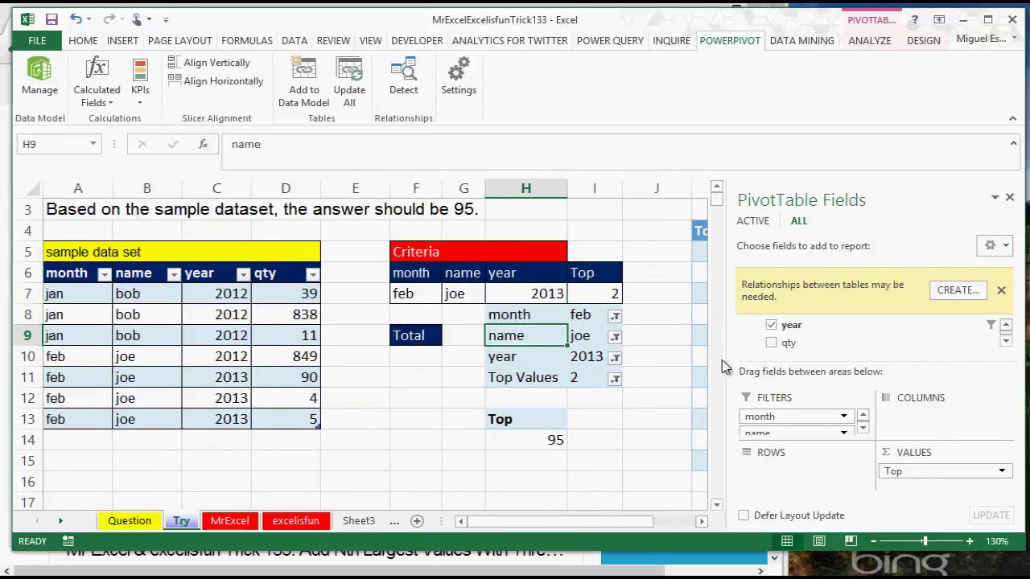
click(863, 432)
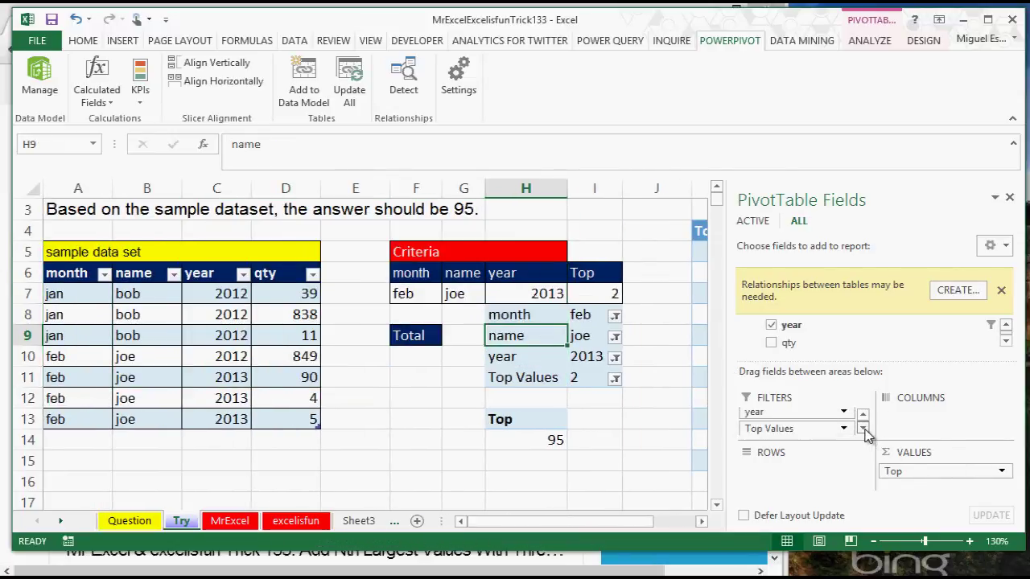
drag(845, 427, 841, 481)
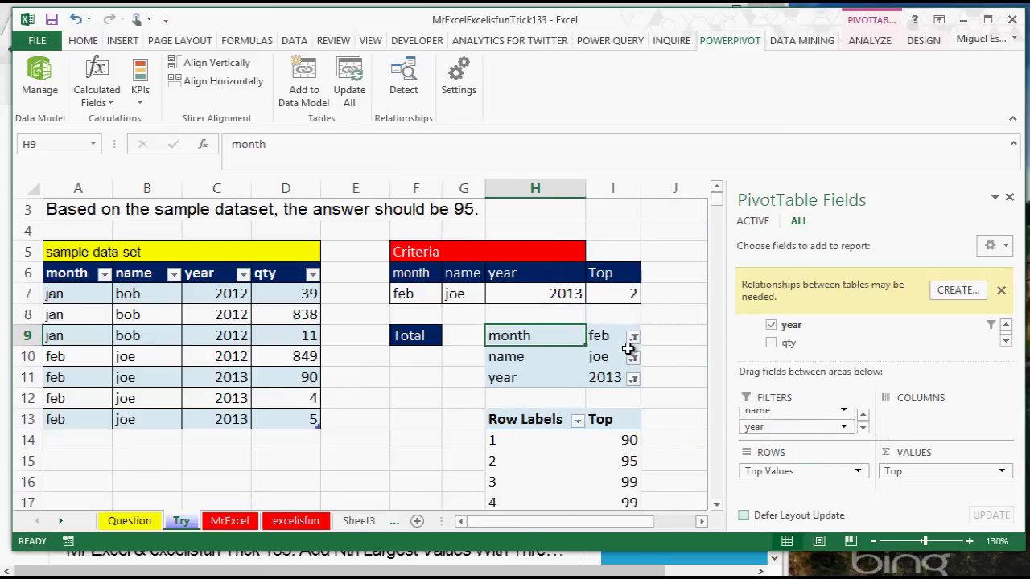
Step: Examine the Top total beside each Top Values row label, from H14:I14 downward, comparing successive N values
click(622, 455)
key(Down)
key(Down)
key(Down)
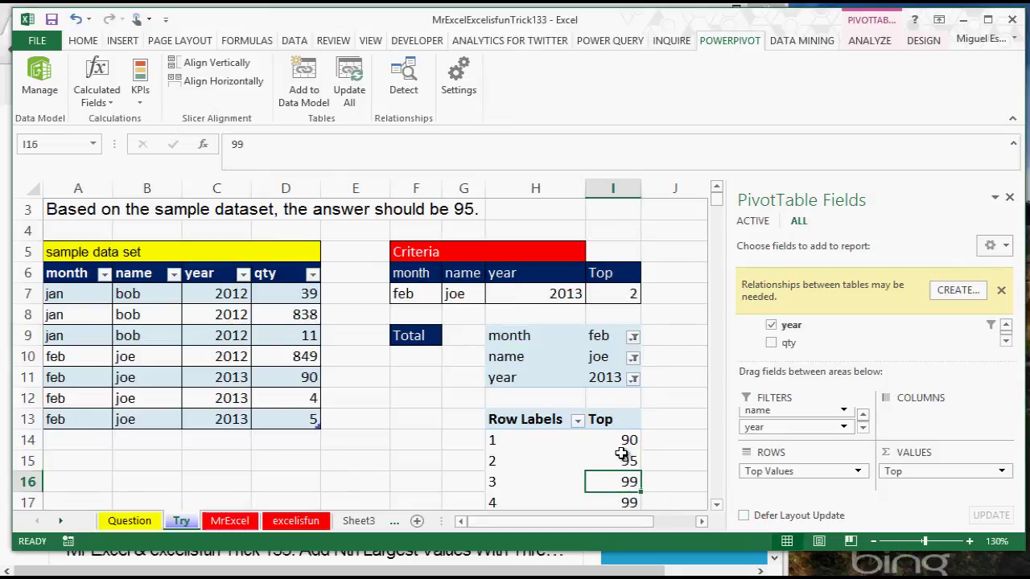
key(Up)
key(Up)
key(Up)
key(Up)
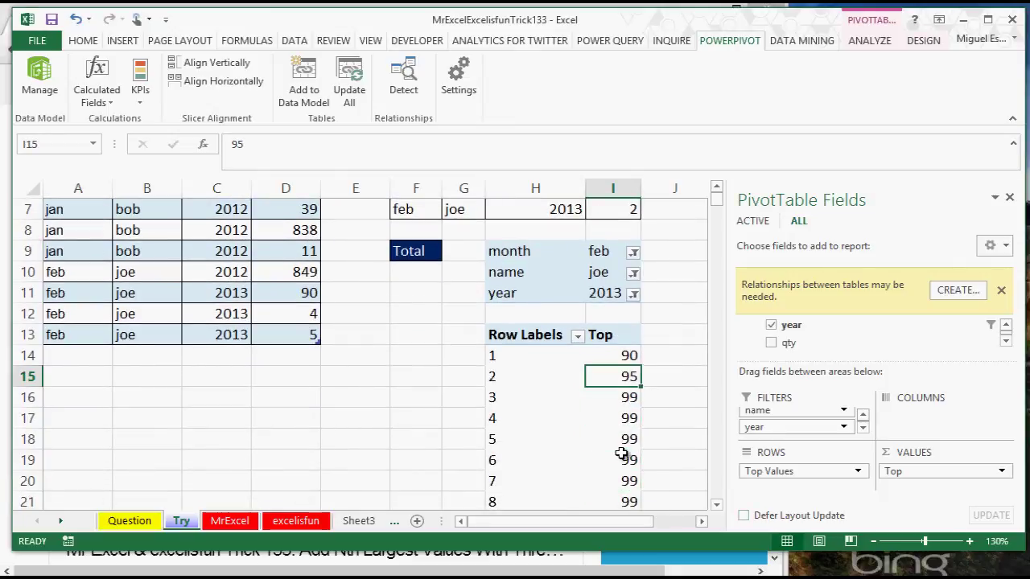
key(Left)
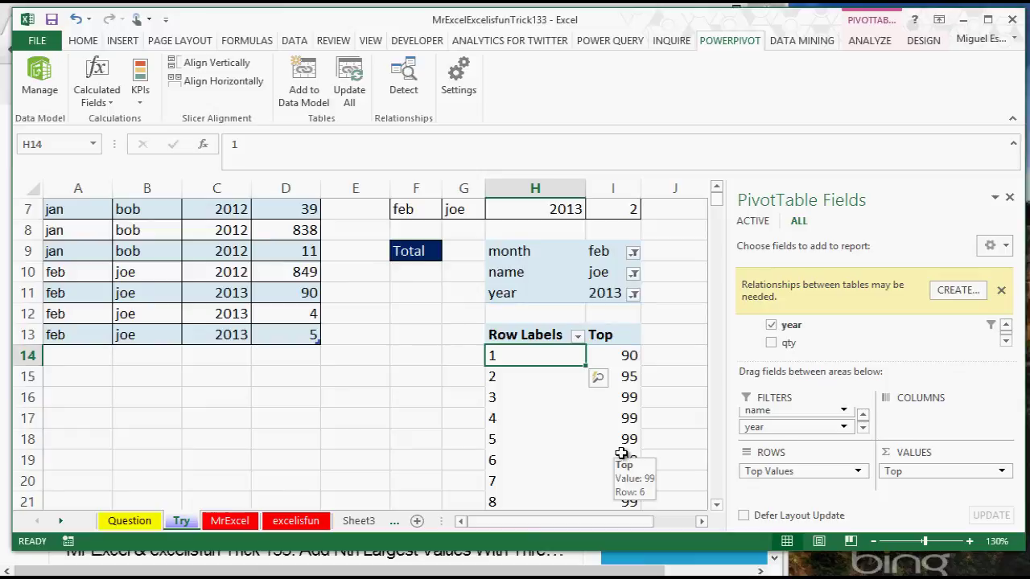
key(Right)
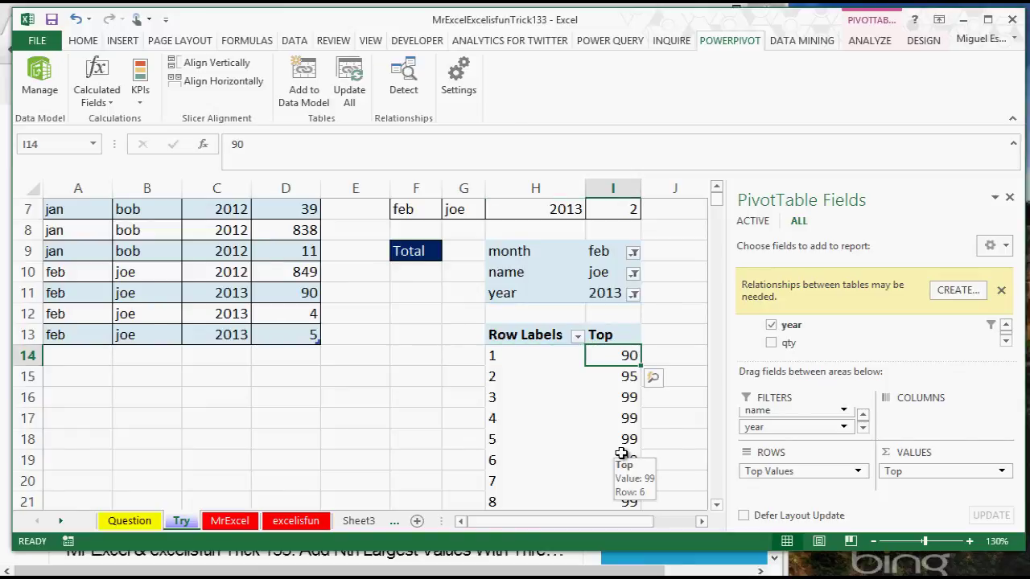
key(Left)
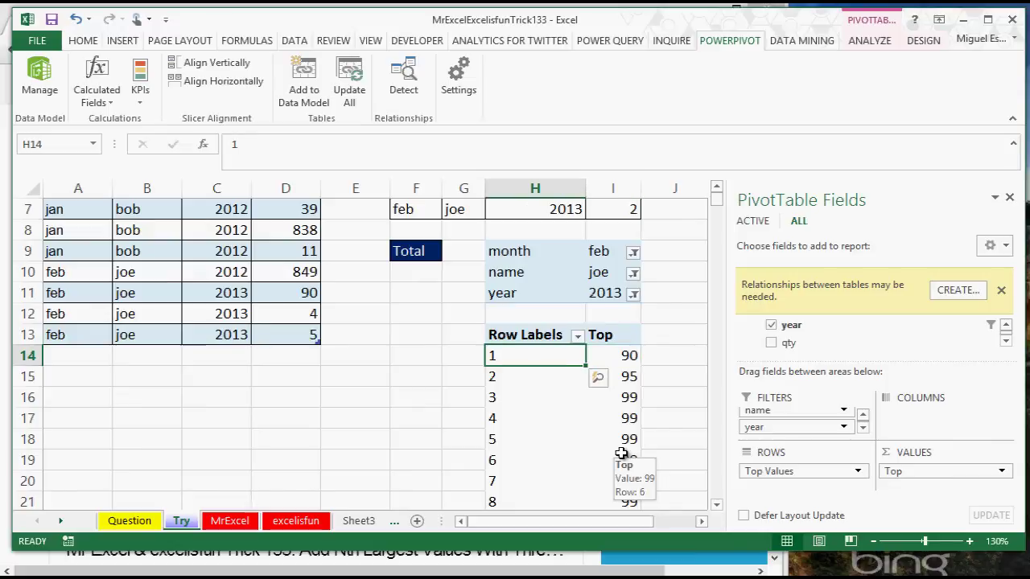
key(Down)
key(Up)
key(Right)
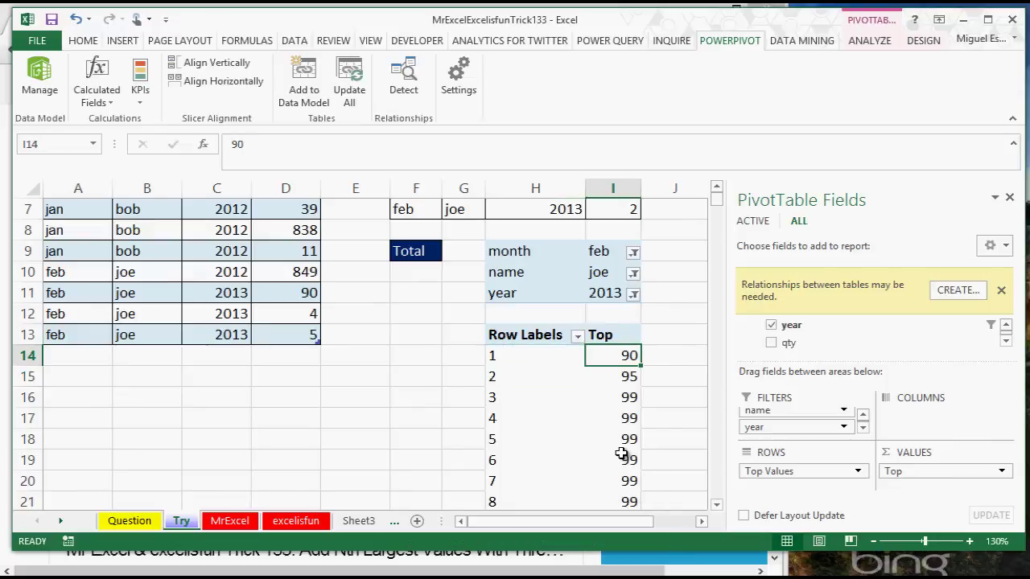
key(Down)
key(Down)
key(Left)
key(Up)
key(Up)
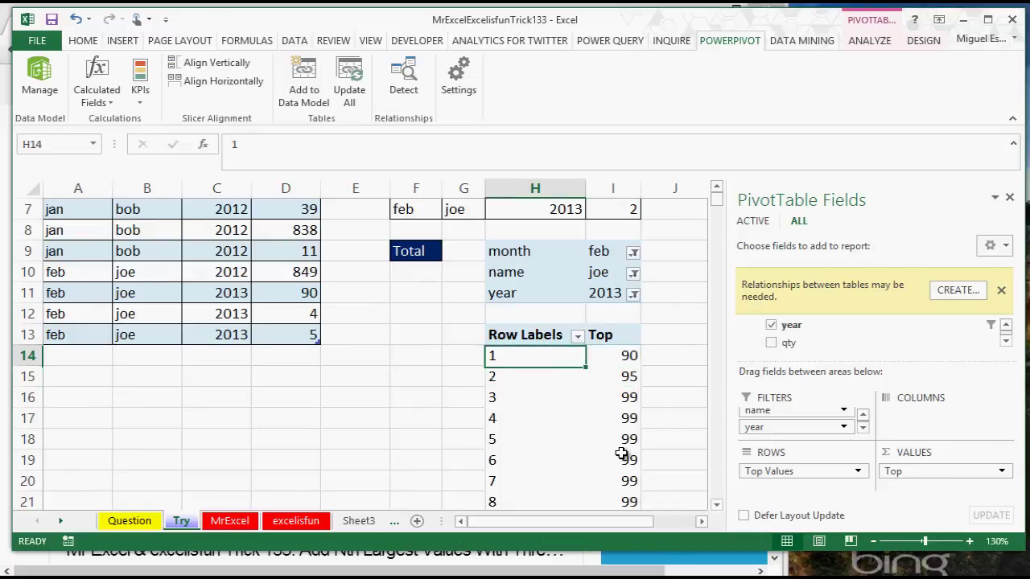
key(Down)
key(Down)
key(Right)
key(Left)
key(Down)
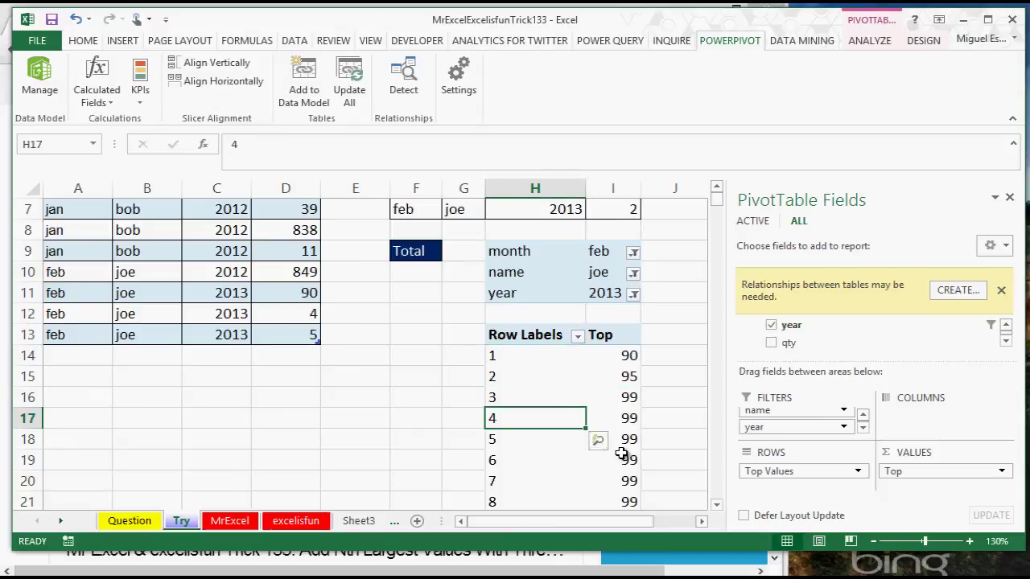
key(Down)
key(Down)
Step: Go back up to H2 to review the original question beside the PivotTable's results
key(Up)
key(Up)
key(Up)
key(Up)
key(Up)
key(Up)
key(Up)
key(Up)
key(Up)
key(Up)
key(Up)
key(Up)
key(Up)
key(Up)
key(Up)
key(Up)
key(Up)
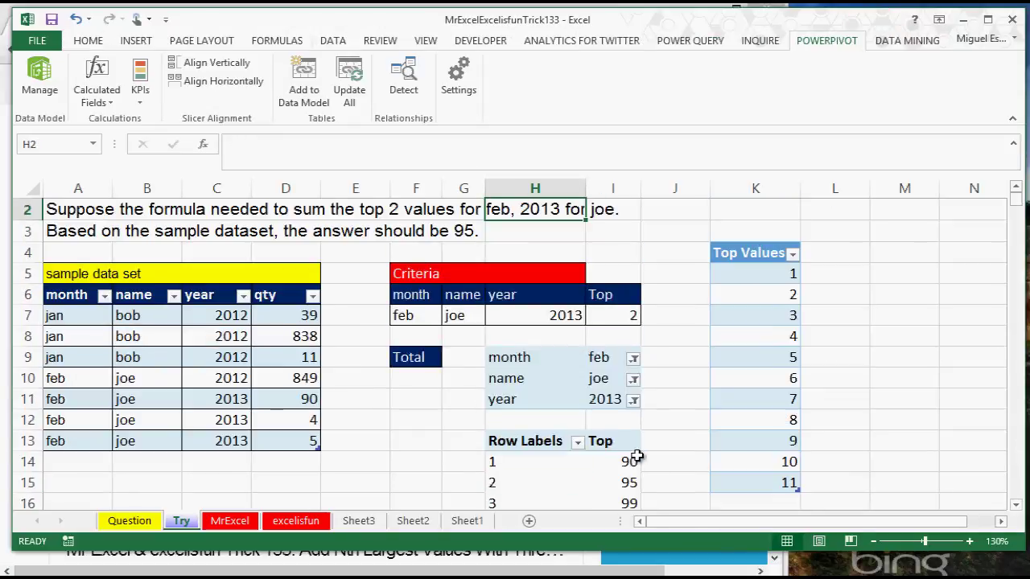
Step: Set the PivotTable's year report filter to All
click(633, 400)
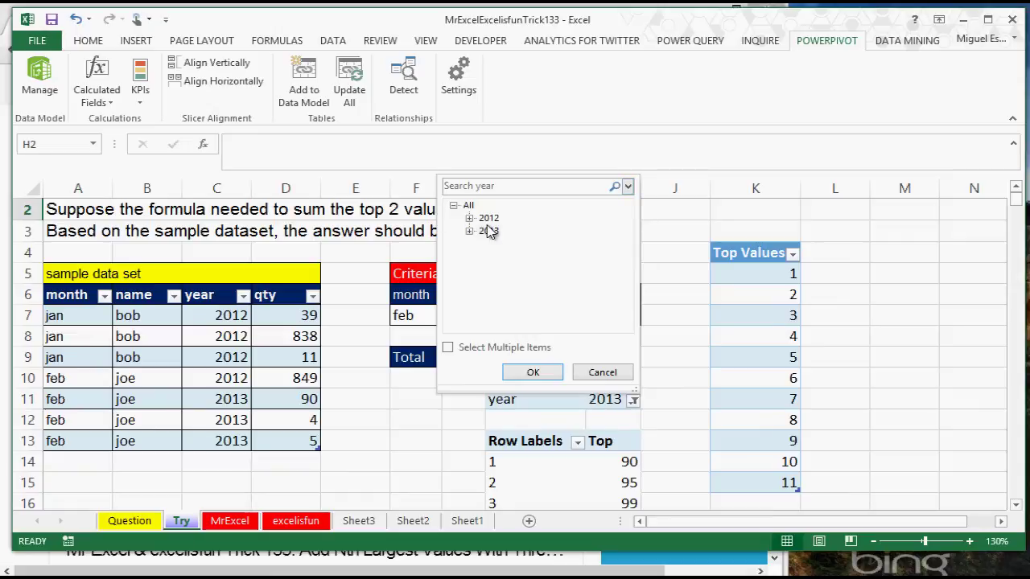
click(533, 372)
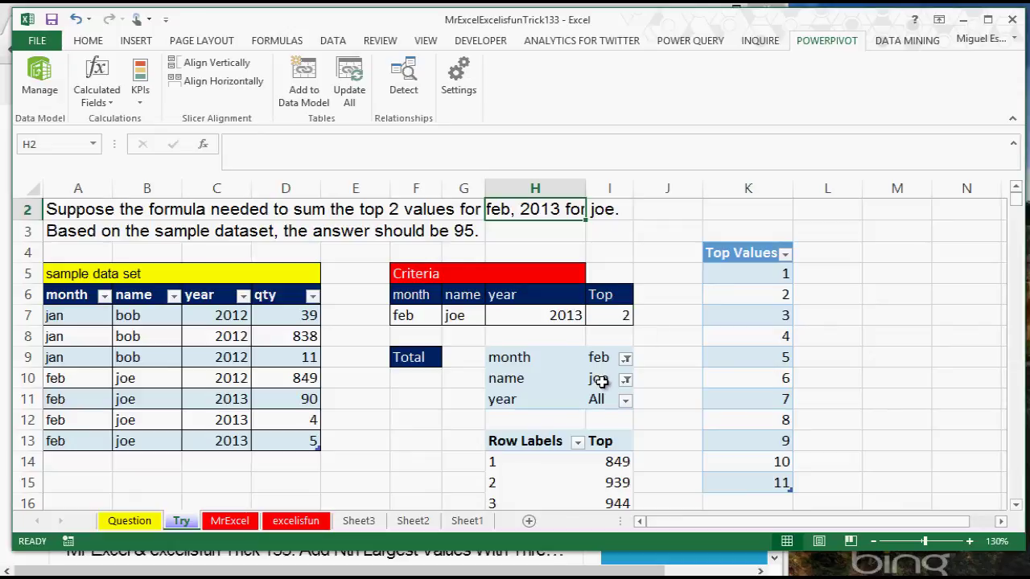
Step: Compare the feb quantities in D10:D13 with the PivotTable's cumulative Top totals from I14 downward, then return to the criteria year in H7
drag(83, 385, 298, 439)
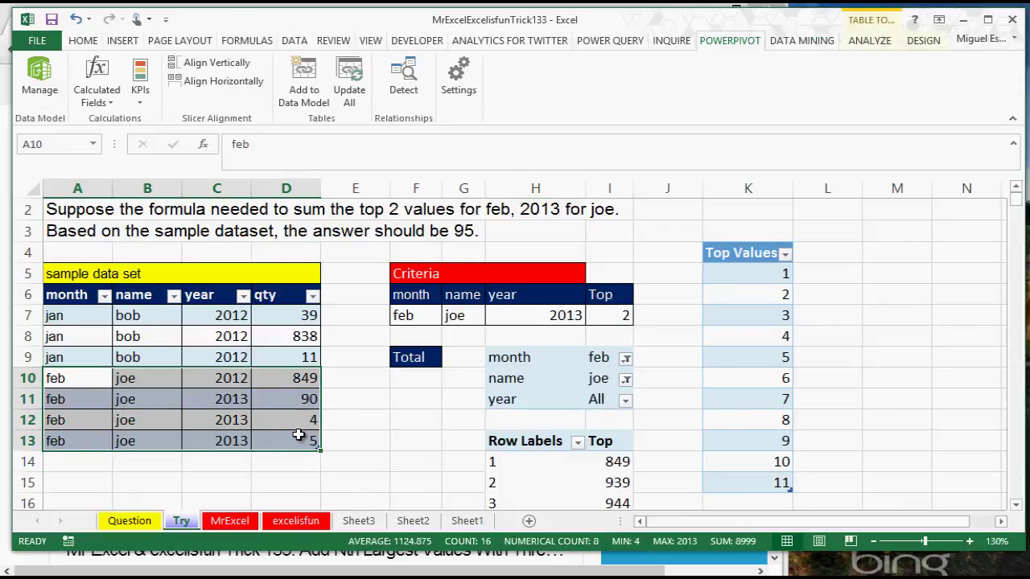
click(304, 384)
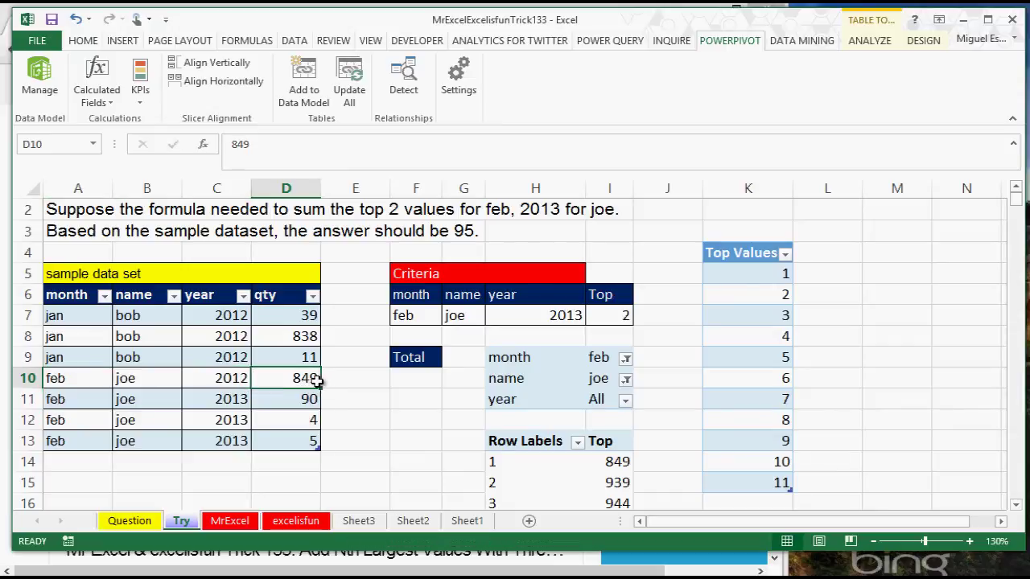
click(309, 399)
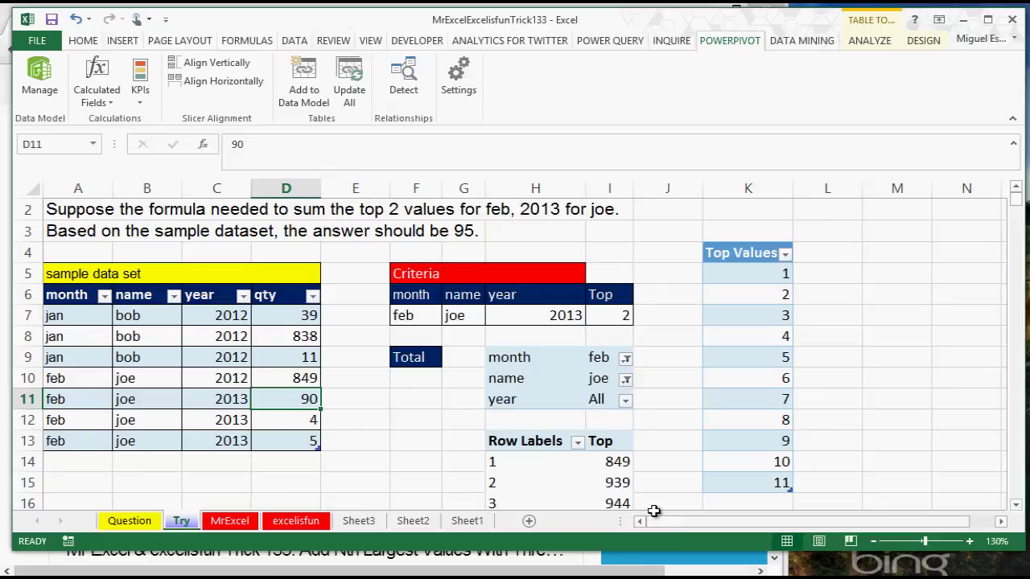
click(627, 485)
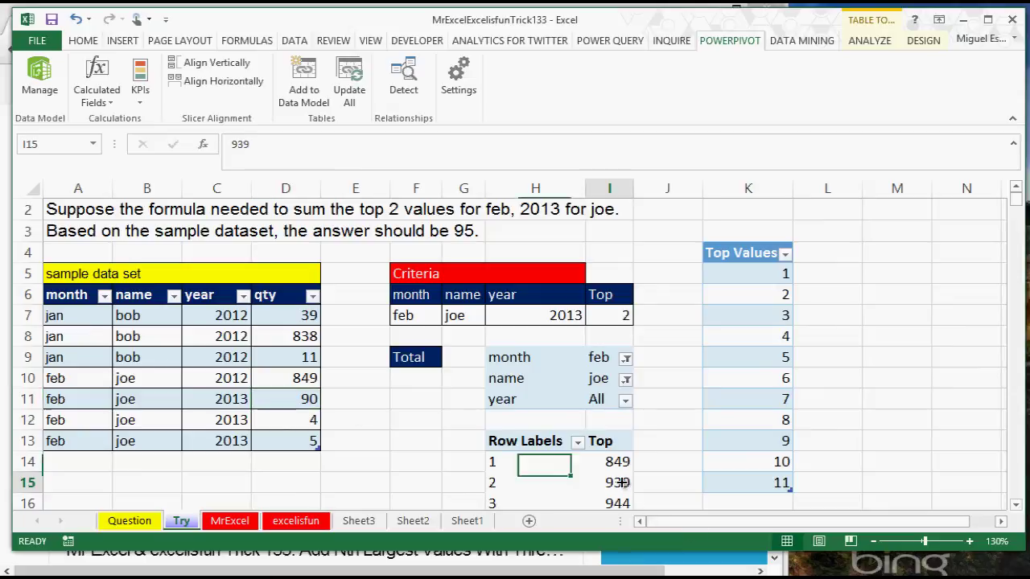
click(279, 440)
drag(618, 503, 607, 438)
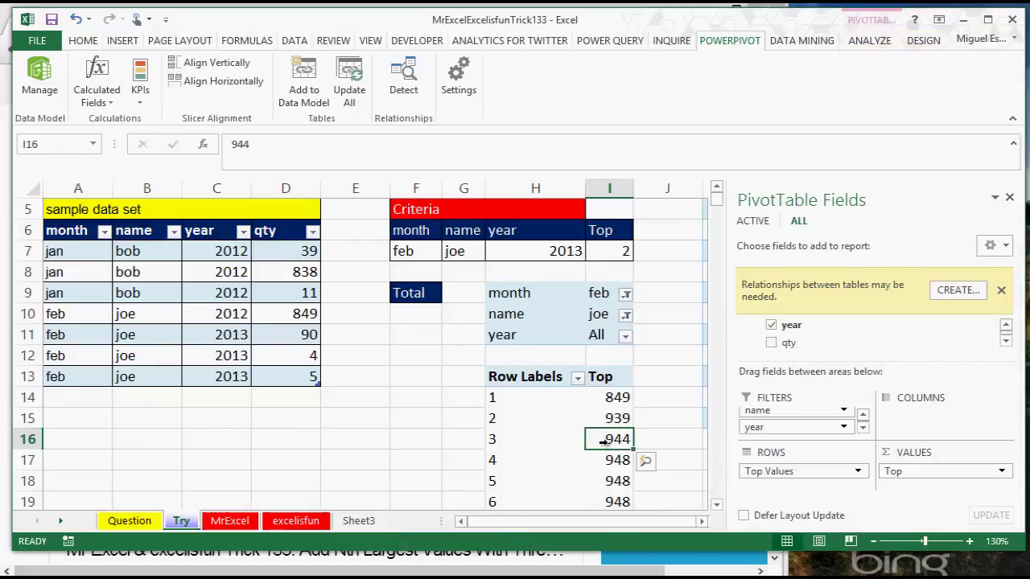
click(308, 354)
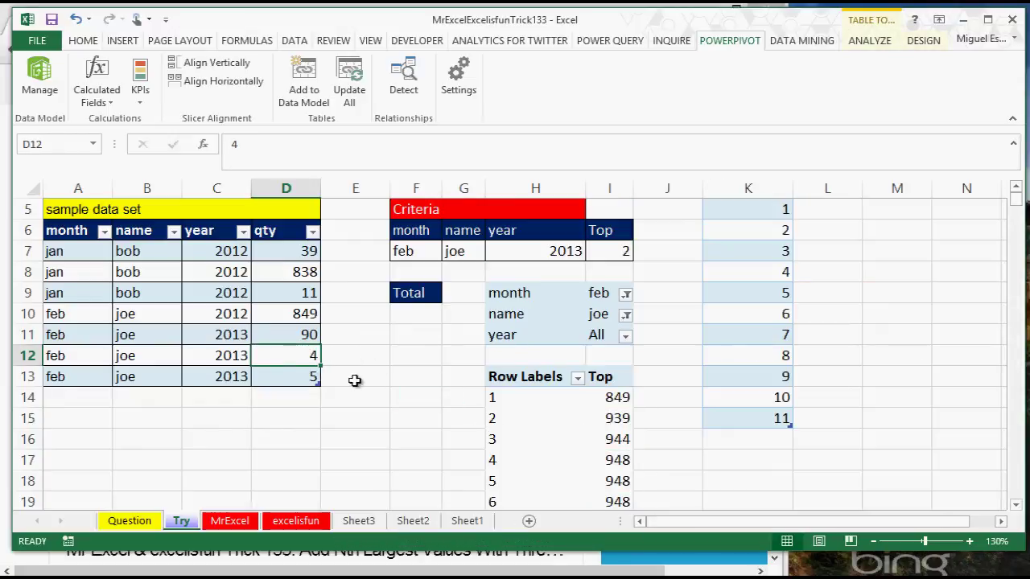
click(617, 464)
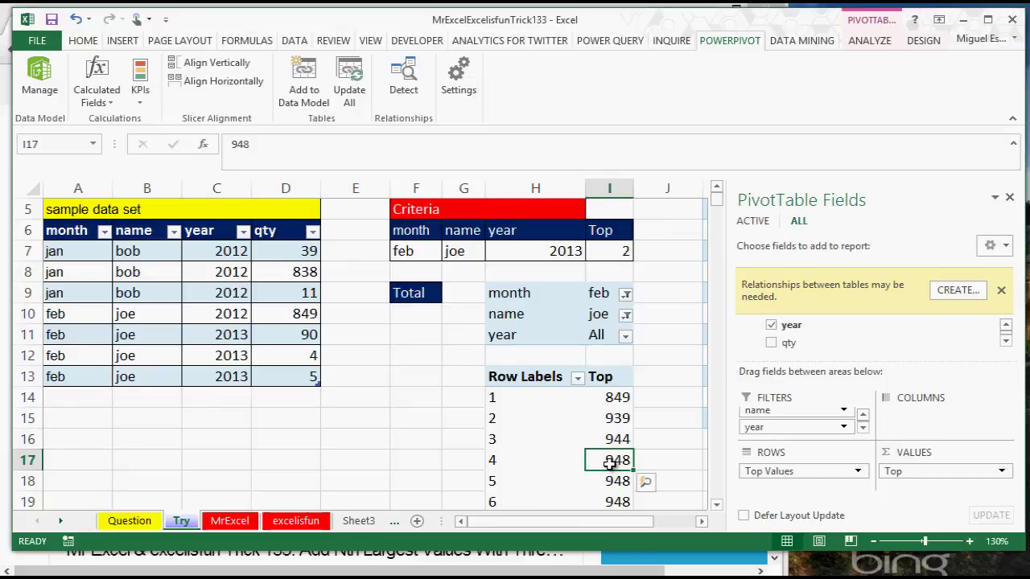
drag(610, 470, 615, 178)
click(607, 379)
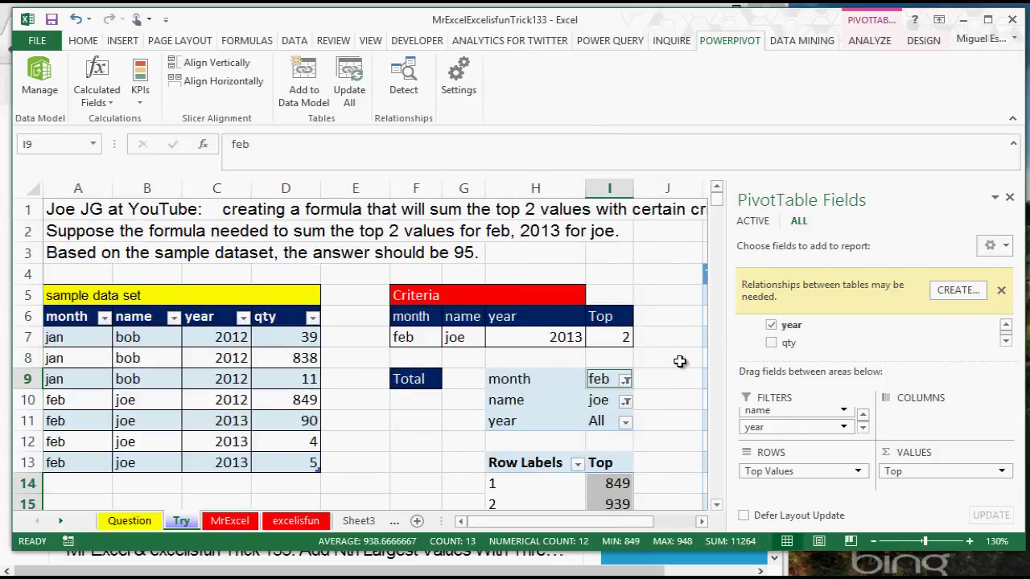
click(554, 340)
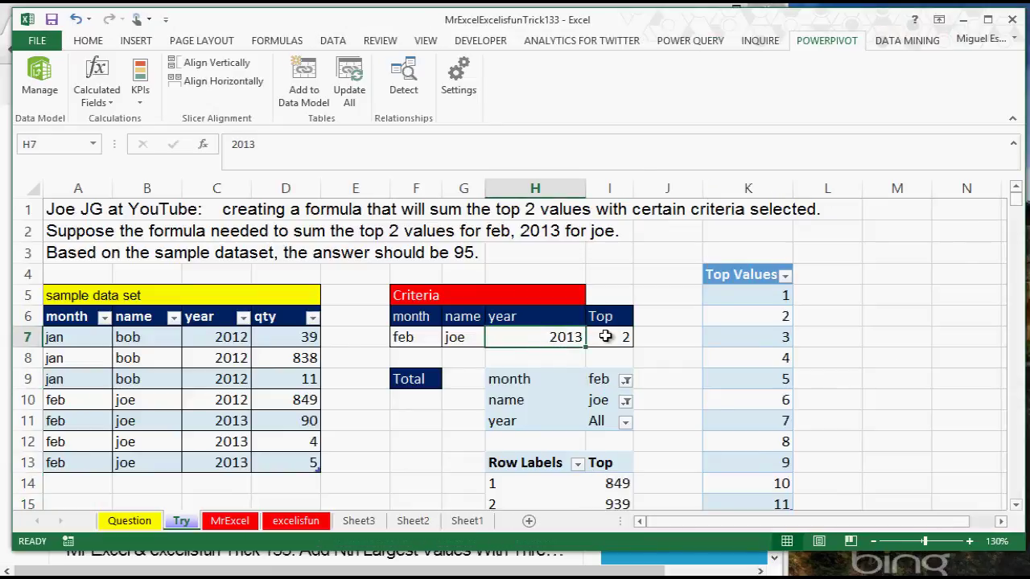